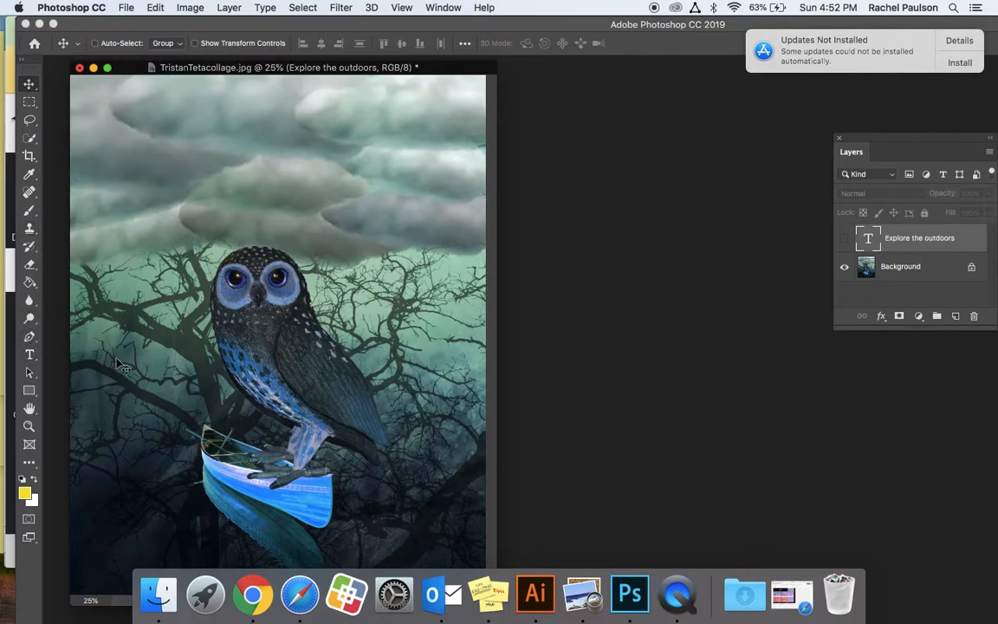
Add a text layer reading "Explore the Outdorrs" in the clouds above the owl.
{"action": "left_click", "coordinate": [29, 354]}
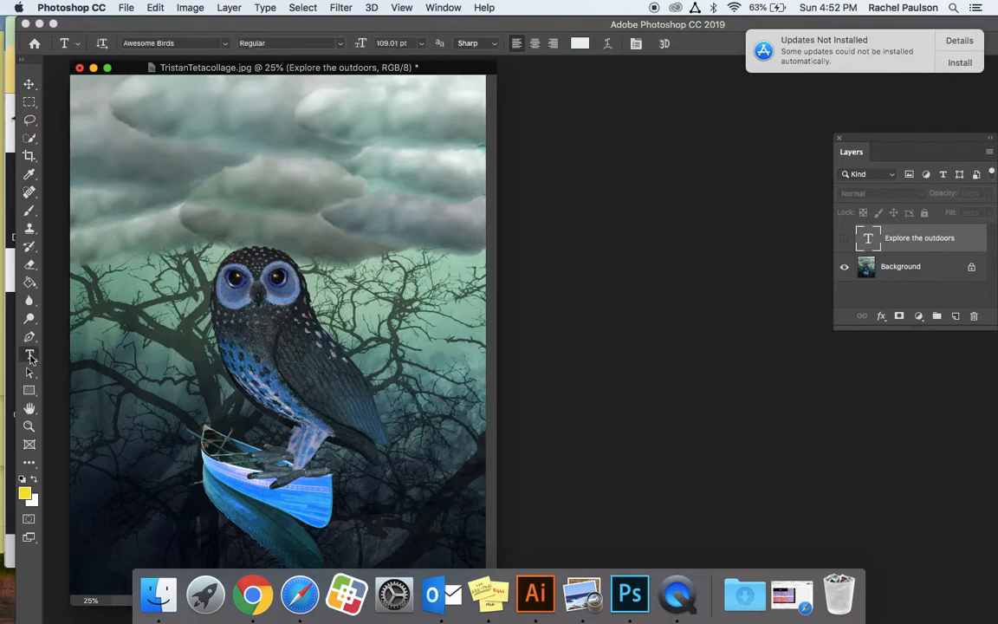
{"action": "left_click", "coordinate": [124, 161]}
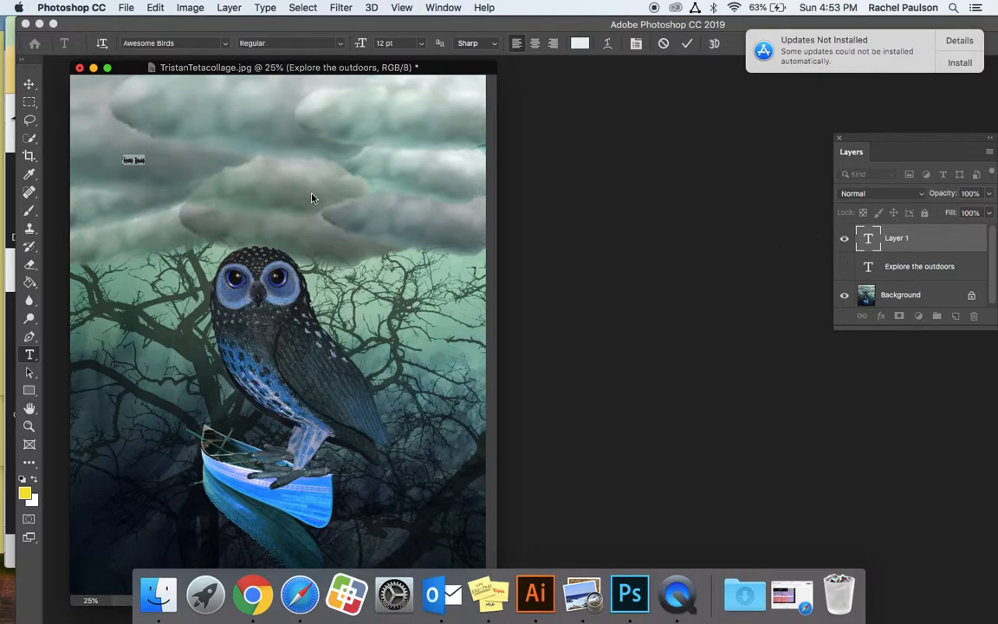
{"action": "type", "text": "Explore the Outdorrs"}
{"action": "left_click", "coordinate": [30, 84]}
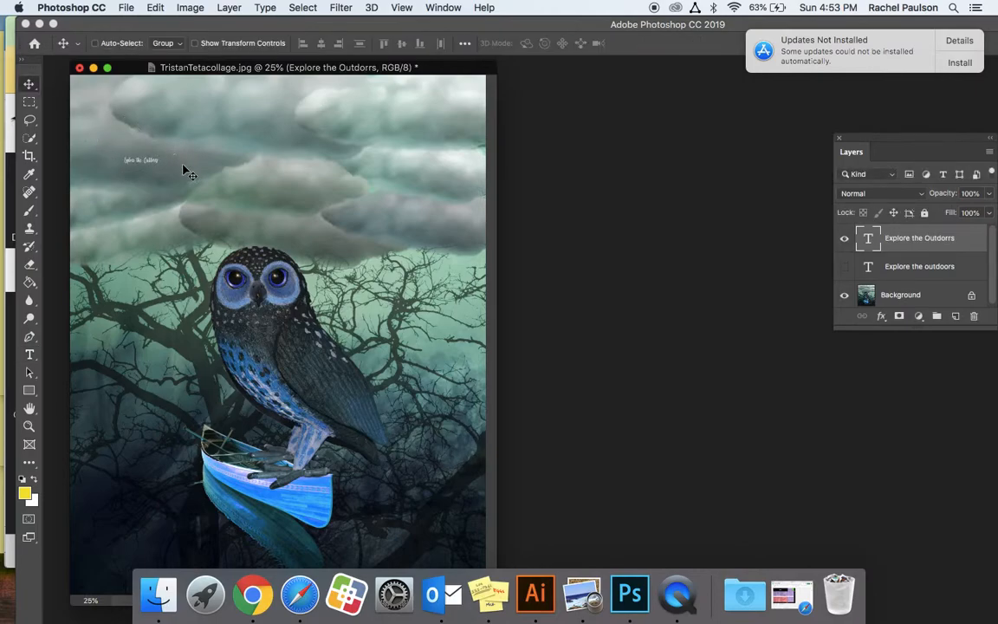
Enlarge the new title proportionally to about 753% and position it across the clouds above the owl.
{"action": "left_click_drag", "start_coordinate": [151, 171], "coordinate": [182, 157]}
{"action": "key", "text": "super"}
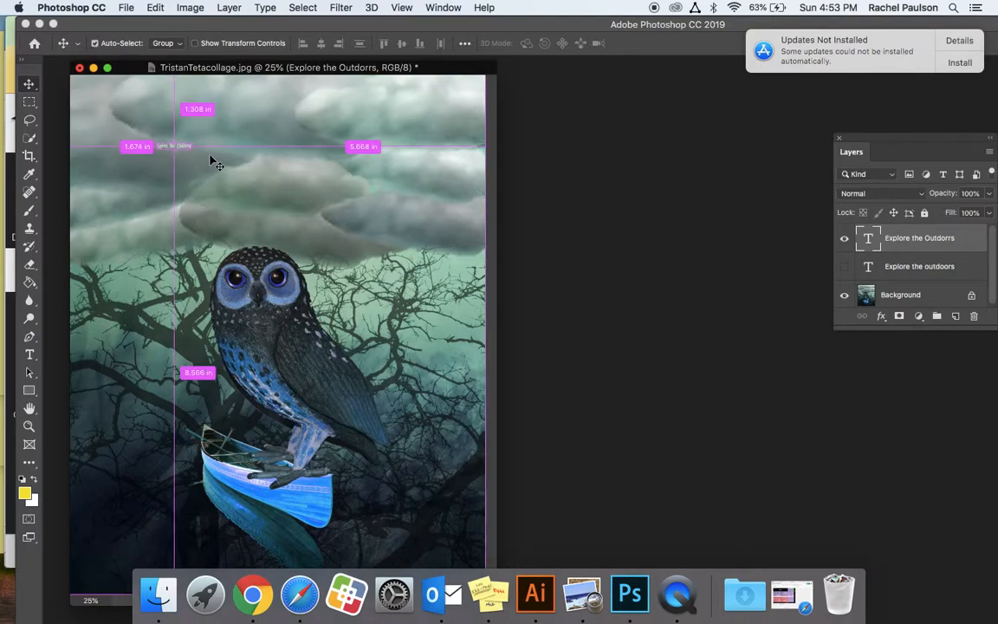
{"action": "key", "text": "super+t"}
{"action": "left_click_drag", "start_coordinate": [192, 149], "coordinate": [401, 254]}
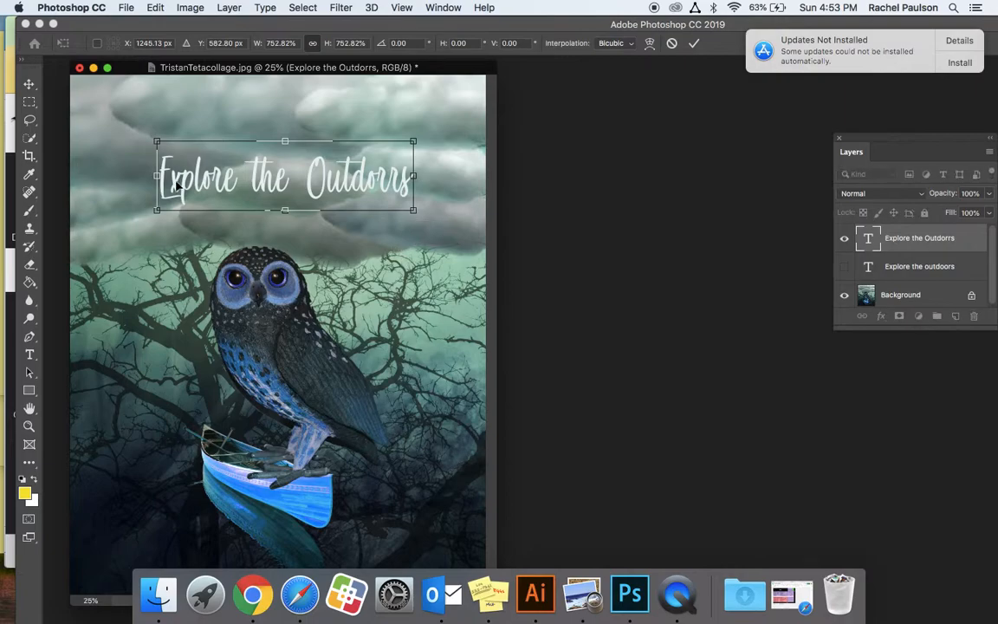
{"action": "left_click_drag", "start_coordinate": [344, 191], "coordinate": [389, 176]}
Correct the title's spelling to "Explore the Outdoors".
{"action": "left_click", "coordinate": [29, 354]}
{"action": "type", "text": "o"}
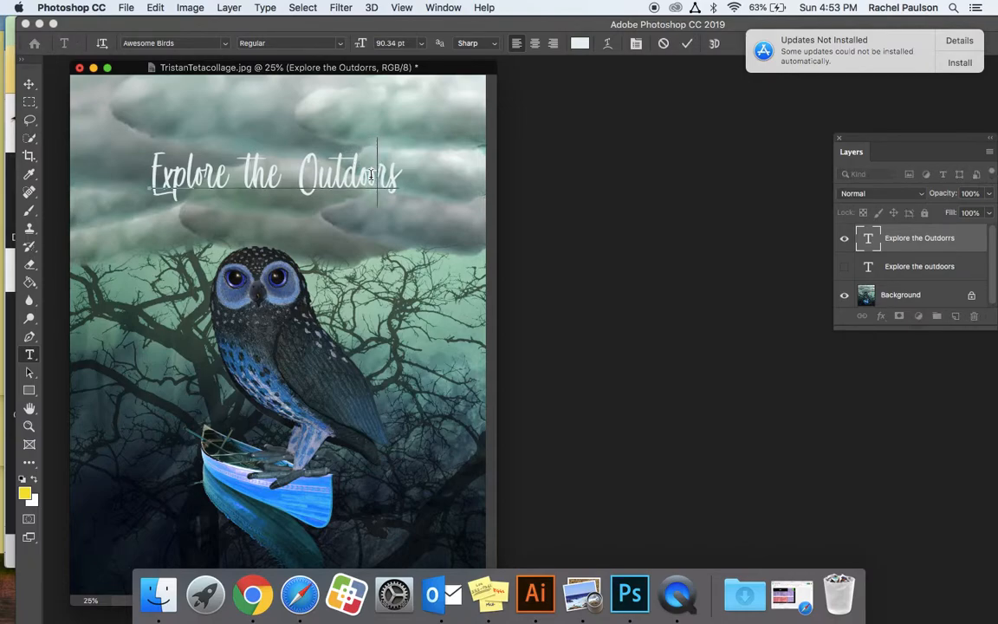
{"action": "left_click", "coordinate": [29, 84]}
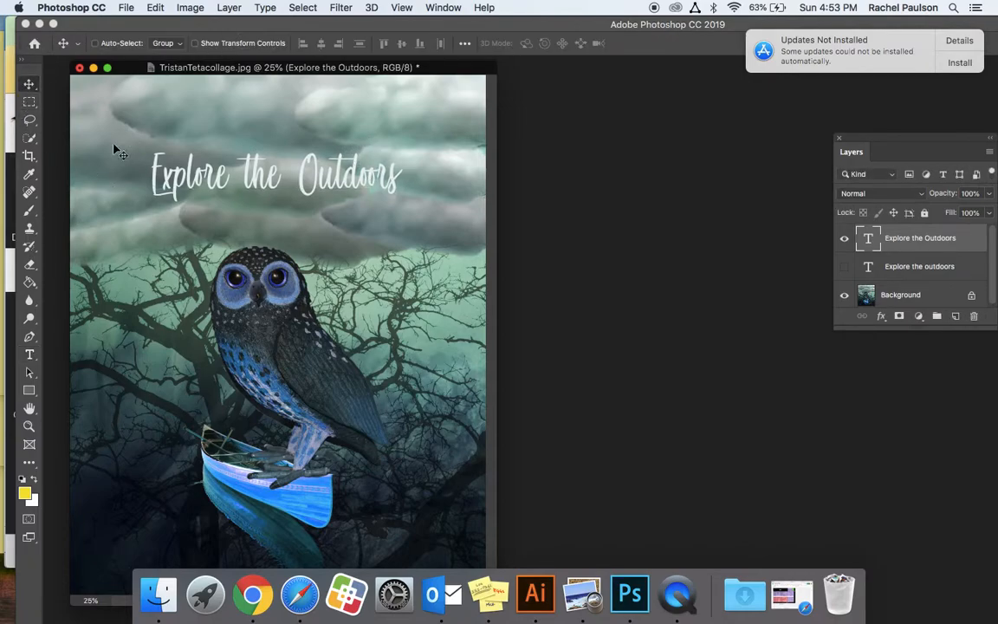
Lower the opacity of the "Explore the Outdoors" text layer to 53%.
{"action": "left_click", "coordinate": [29, 355]}
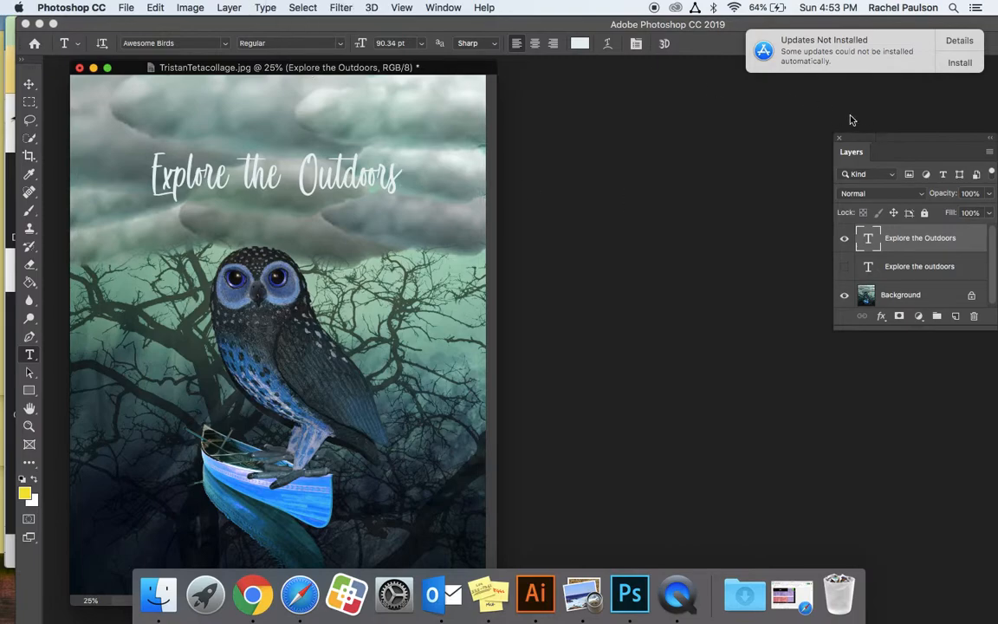
{"action": "left_click", "coordinate": [988, 193]}
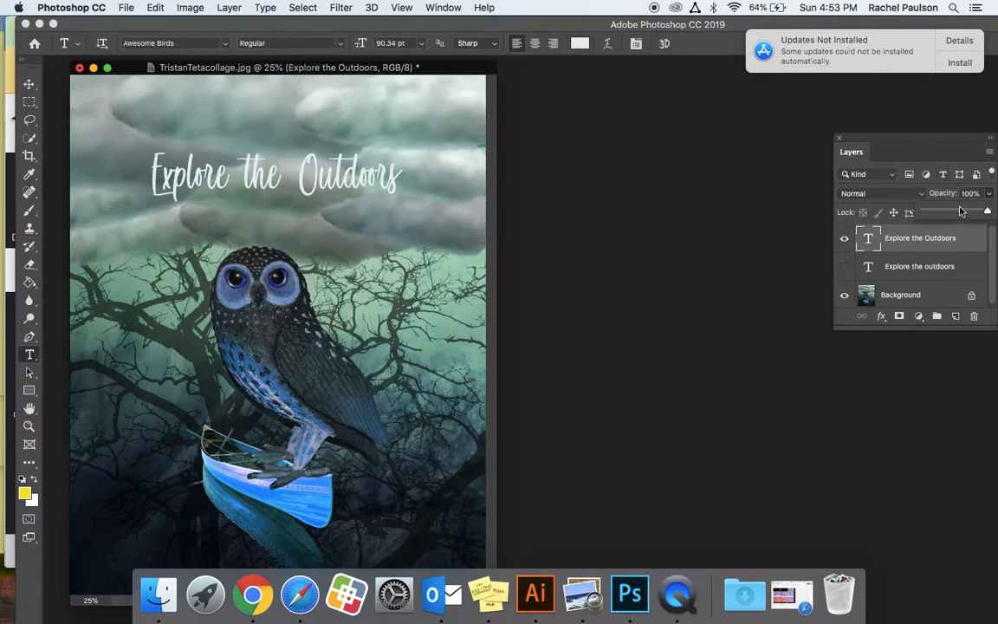
{"action": "left_click_drag", "start_coordinate": [959, 211], "coordinate": [957, 212]}
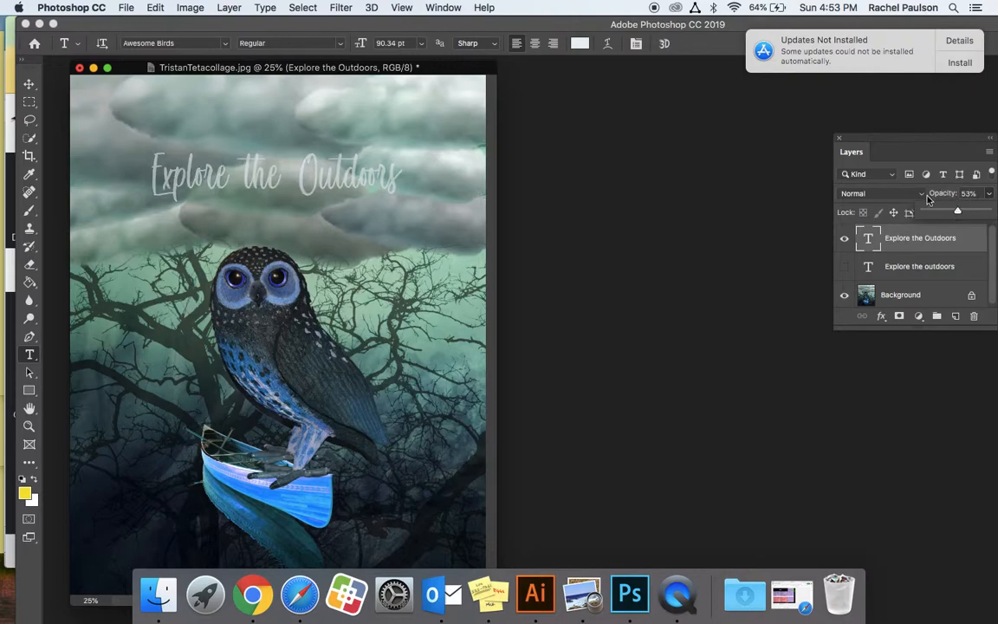
{"action": "left_click", "coordinate": [853, 193]}
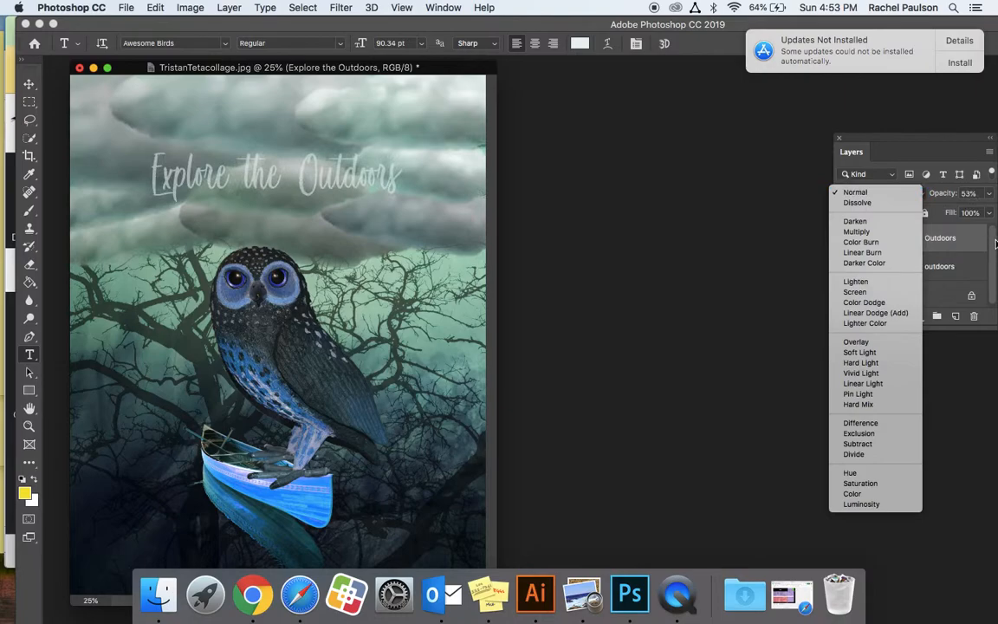
{"action": "left_click", "coordinate": [996, 245]}
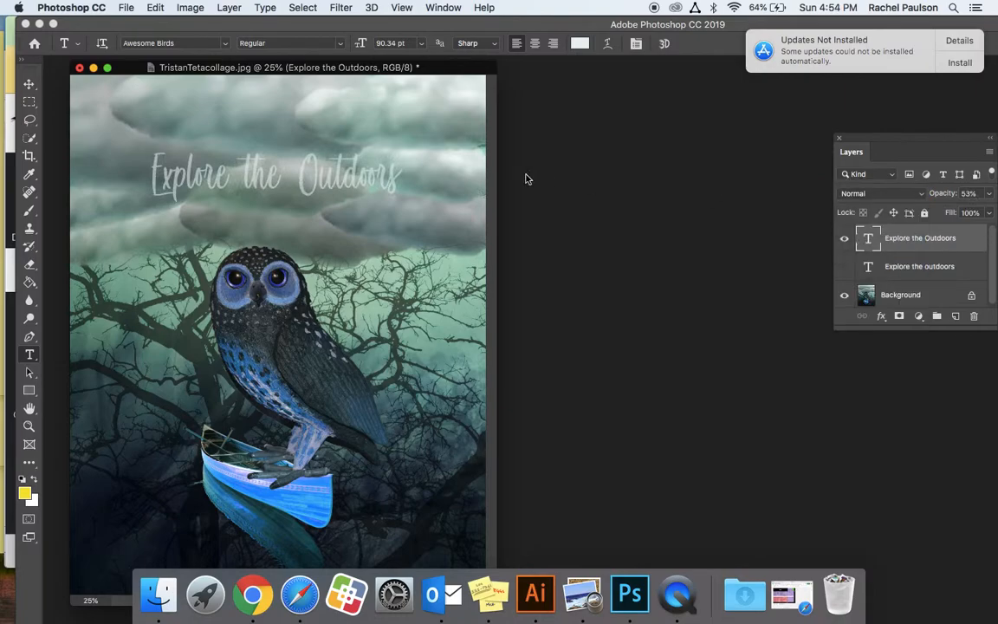
{"action": "left_click", "coordinate": [340, 8]}
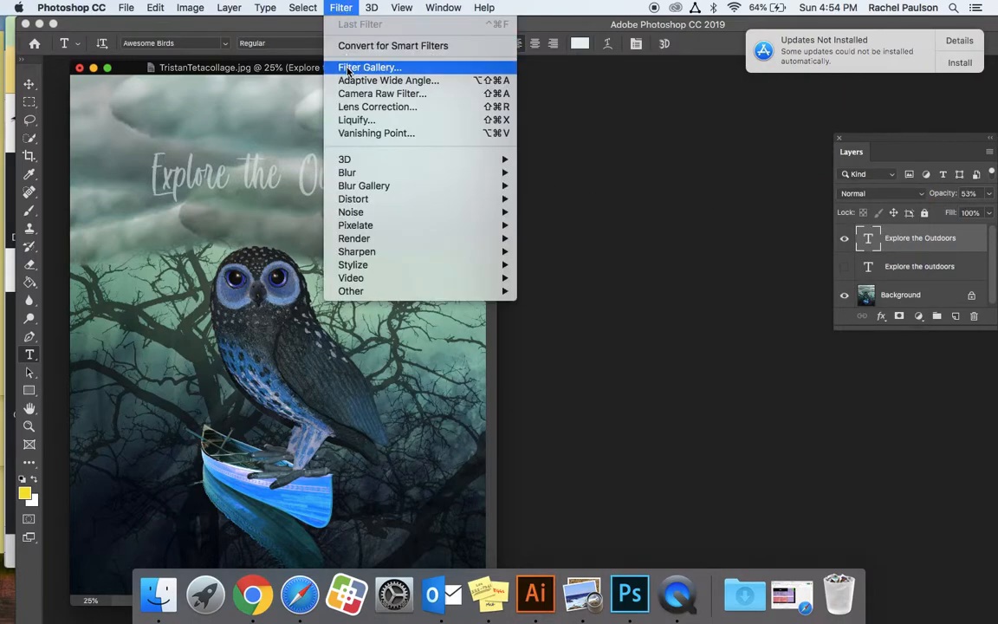
{"action": "left_click", "coordinate": [340, 6]}
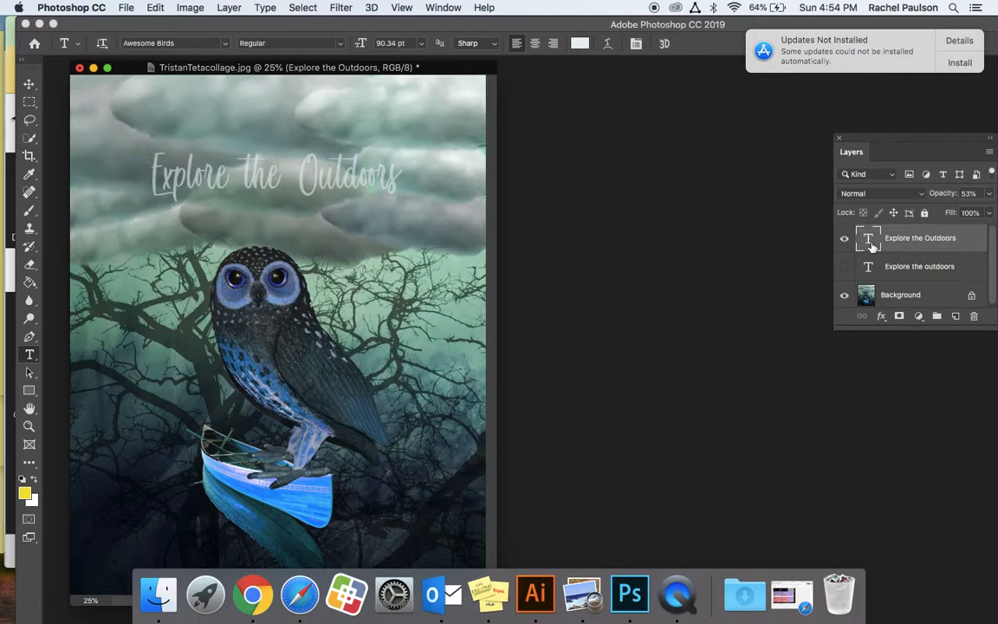
Open the layer style settings of the "Explore the Outdoors" text layer and enable a Drop Shadow.
{"action": "double_click", "coordinate": [973, 247]}
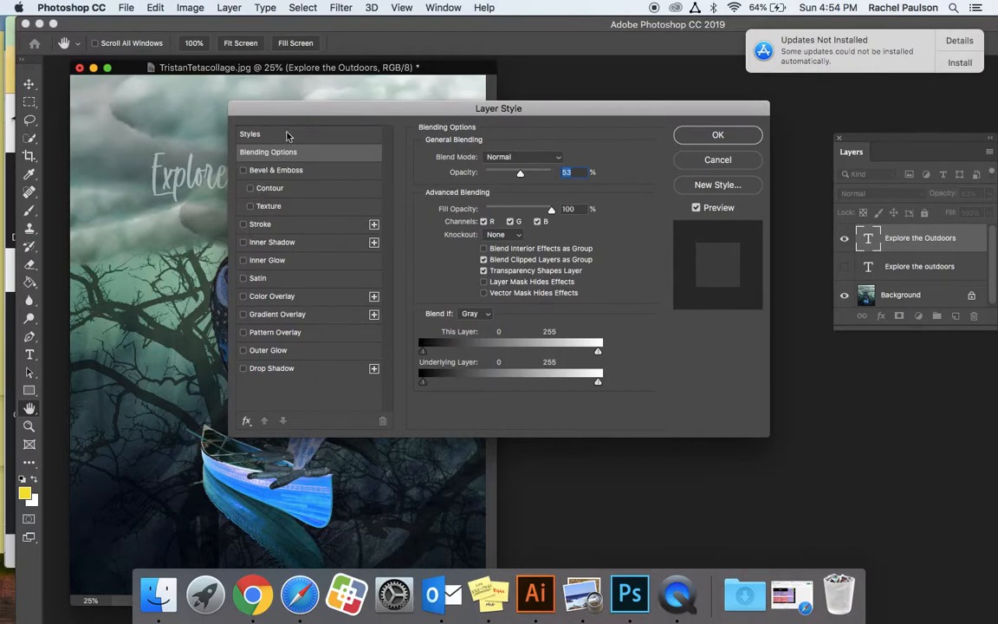
{"action": "left_click_drag", "start_coordinate": [269, 104], "coordinate": [459, 83]}
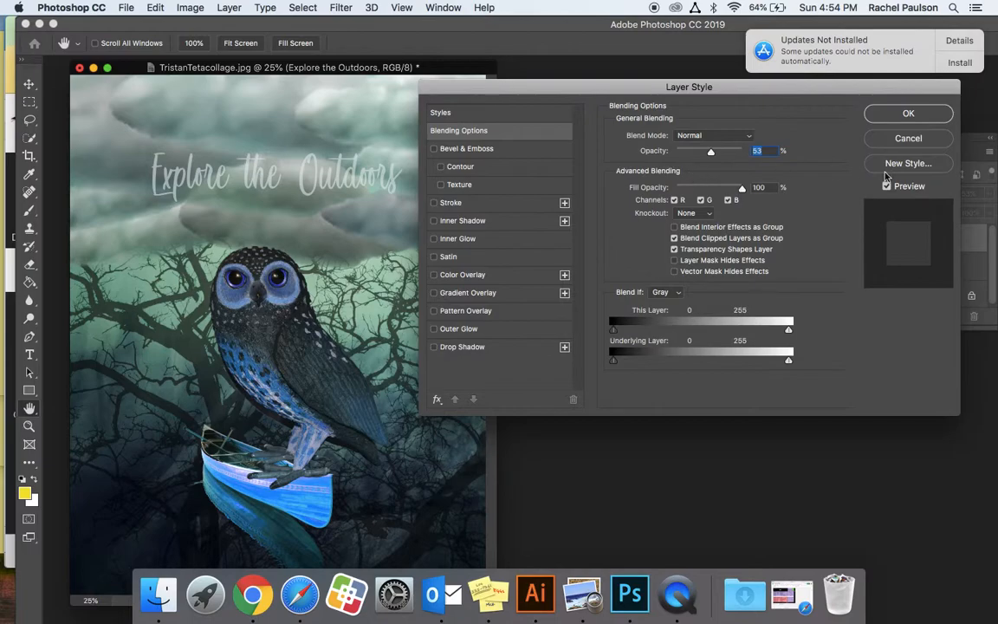
{"action": "left_click", "coordinate": [435, 348]}
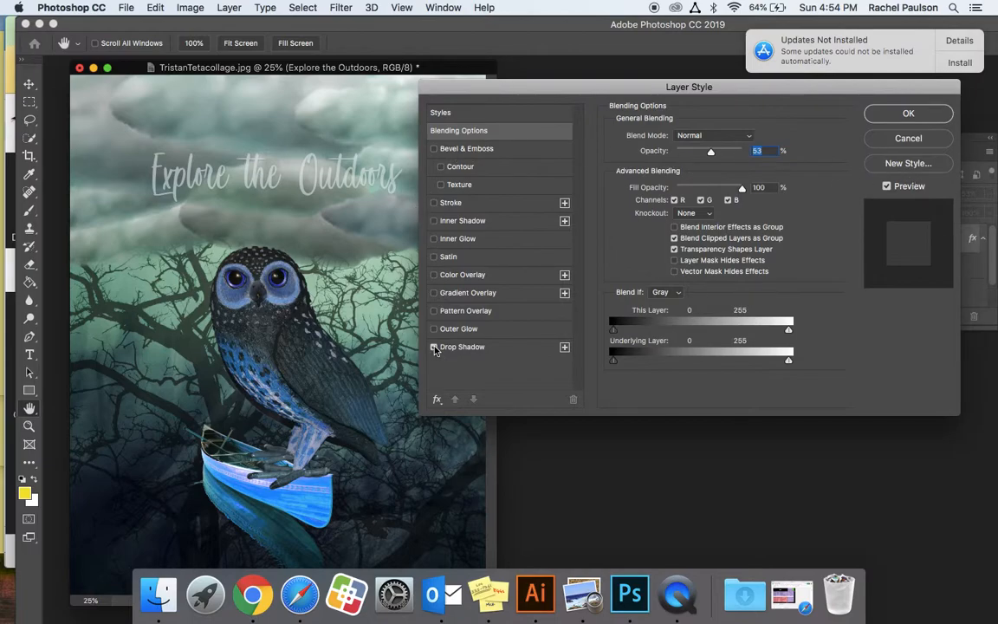
{"action": "left_click", "coordinate": [495, 349]}
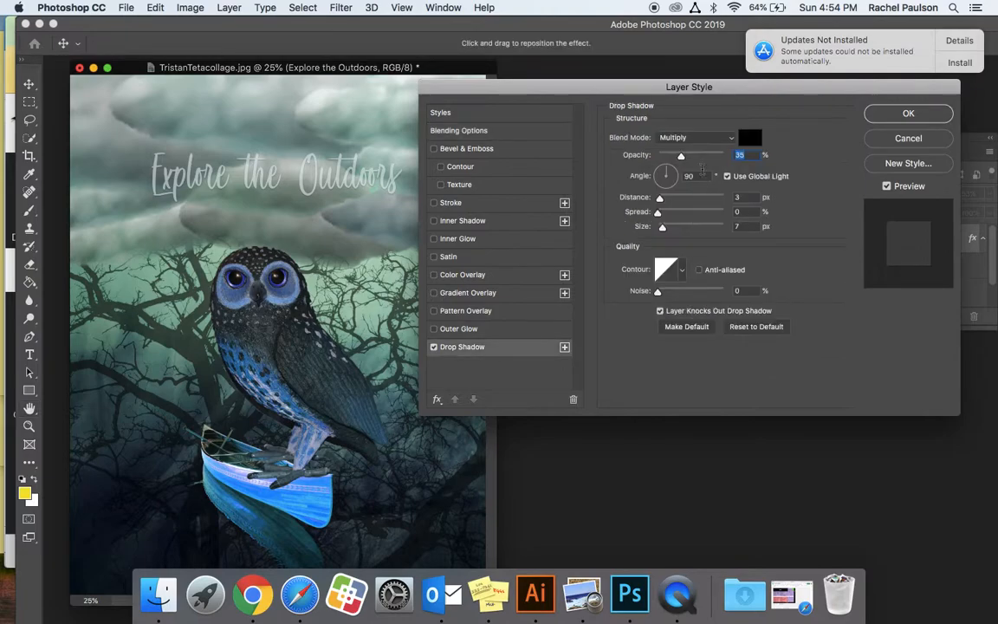
Apply the drop shadow with Normal blend mode, 58% opacity, 28 px distance, 49% spread and 54 px size.
{"action": "left_click", "coordinate": [697, 137]}
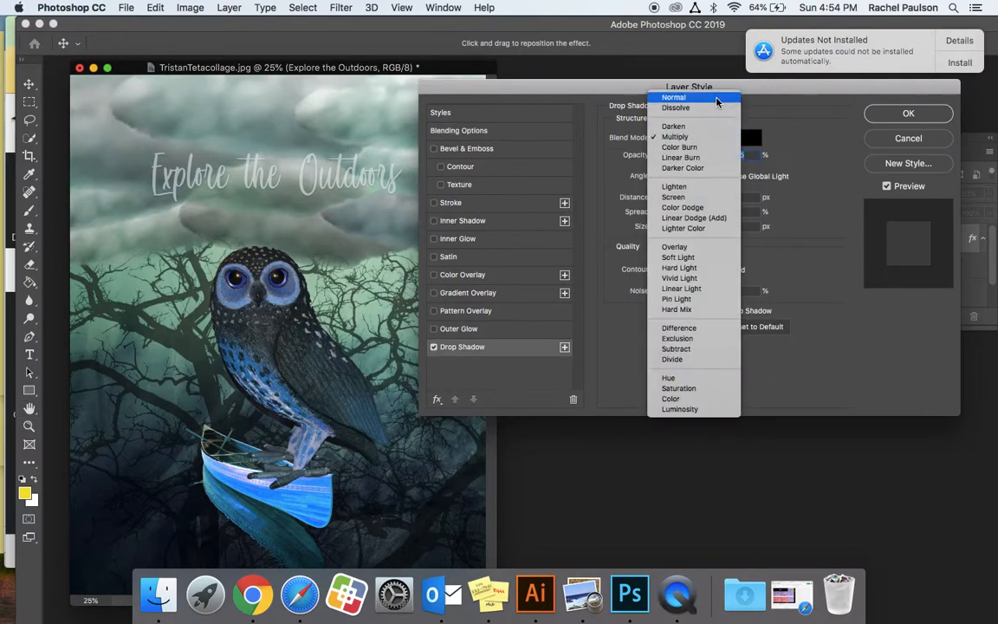
{"action": "left_click", "coordinate": [715, 102]}
{"action": "left_click_drag", "start_coordinate": [666, 201], "coordinate": [676, 231]}
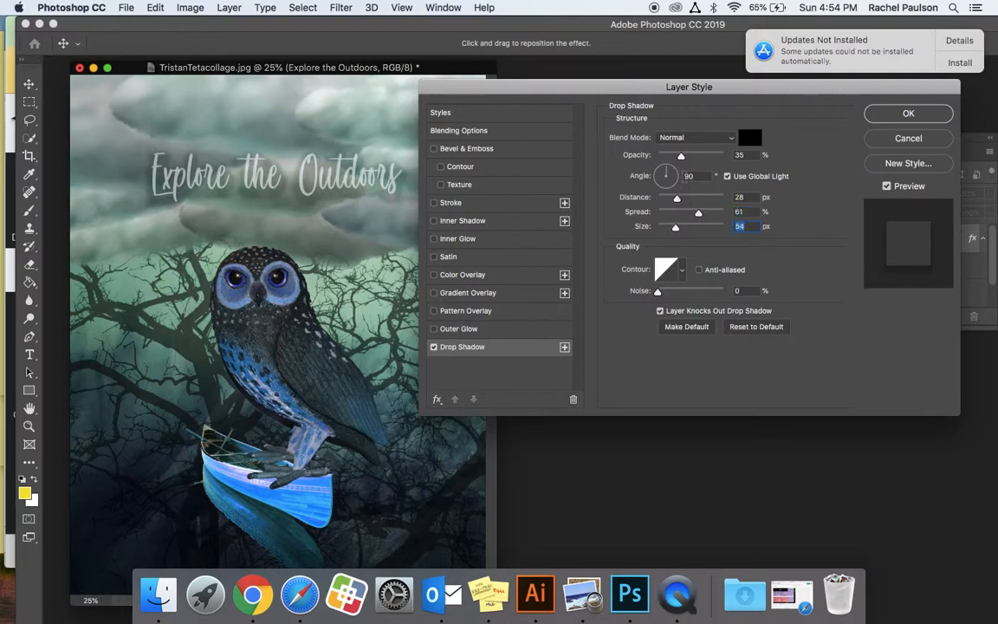
{"action": "left_click_drag", "start_coordinate": [681, 156], "coordinate": [696, 161]}
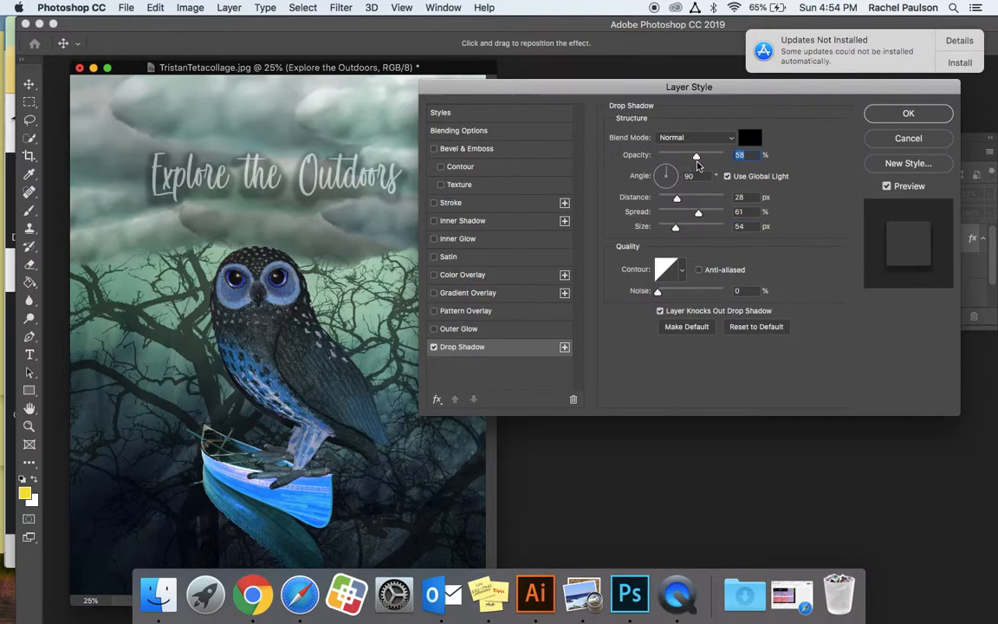
{"action": "left_click_drag", "start_coordinate": [698, 212], "coordinate": [690, 216]}
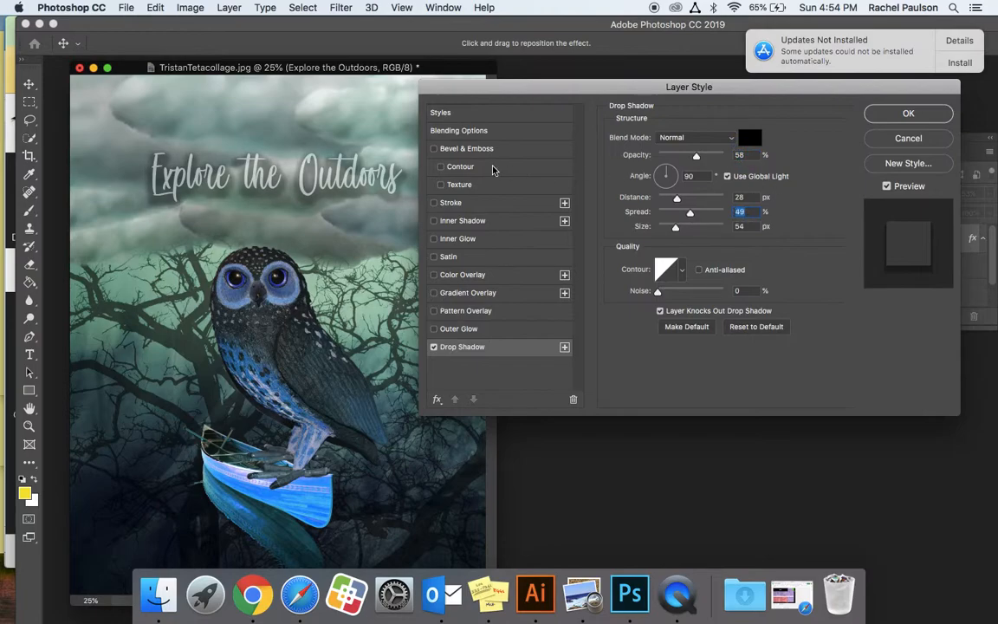
{"action": "left_click", "coordinate": [908, 115]}
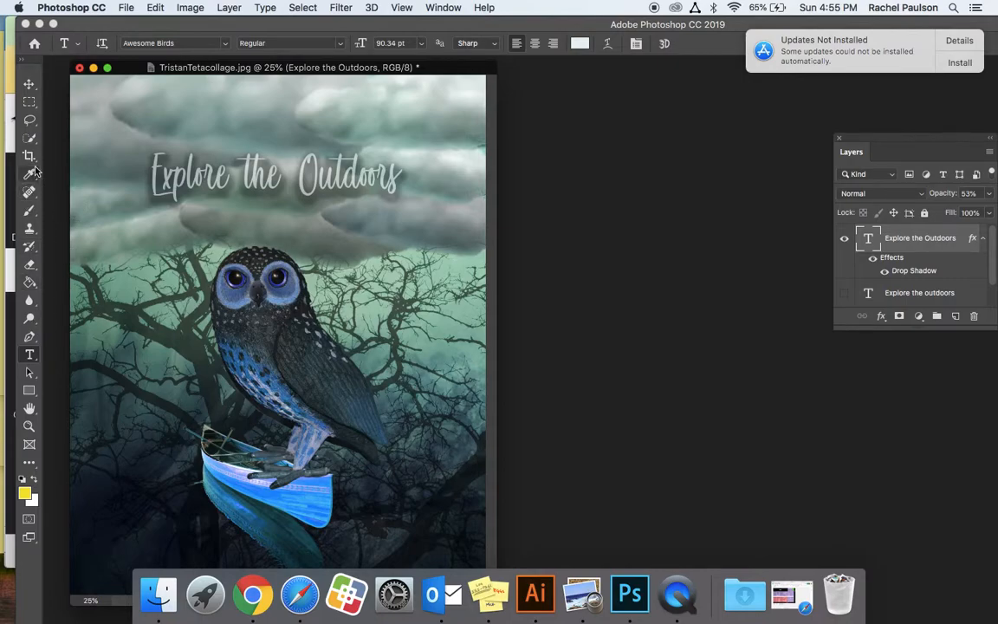
{"action": "left_click", "coordinate": [30, 356]}
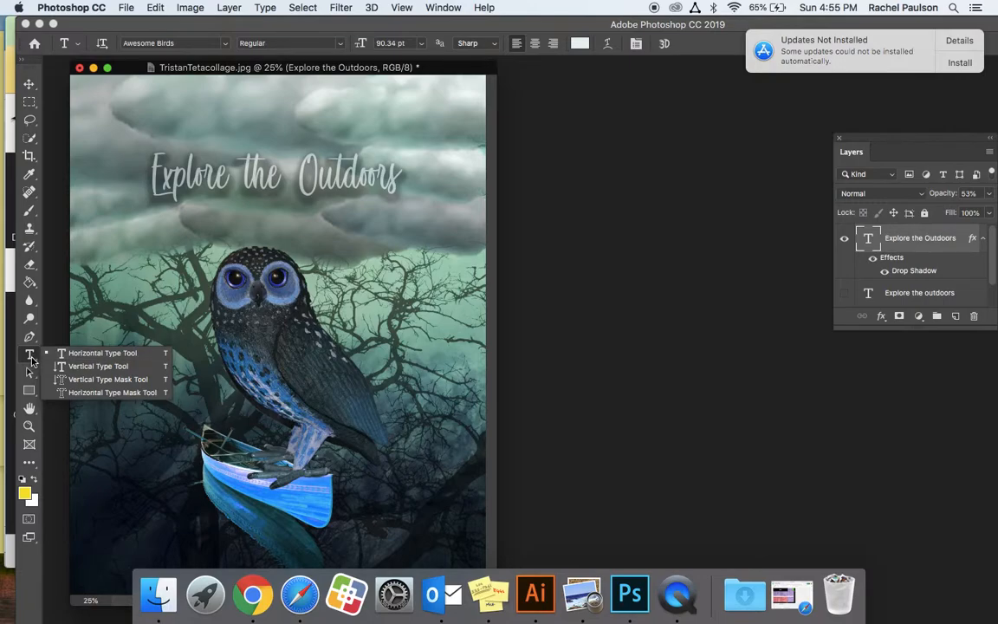
{"action": "left_click", "coordinate": [28, 88]}
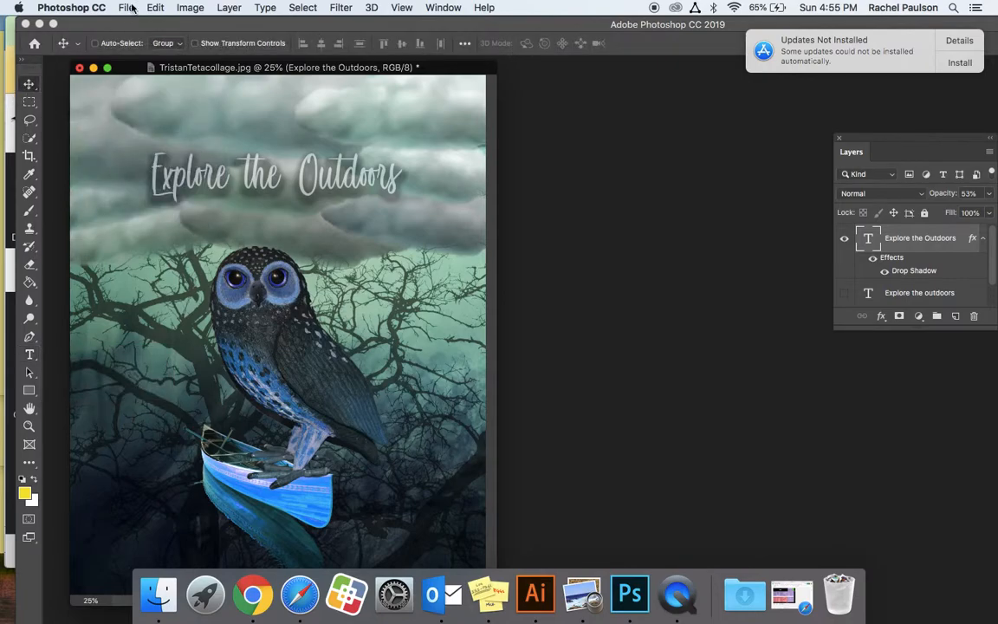
{"action": "left_click", "coordinate": [180, 7]}
{"action": "mouse_move", "coordinate": [158, 7]}
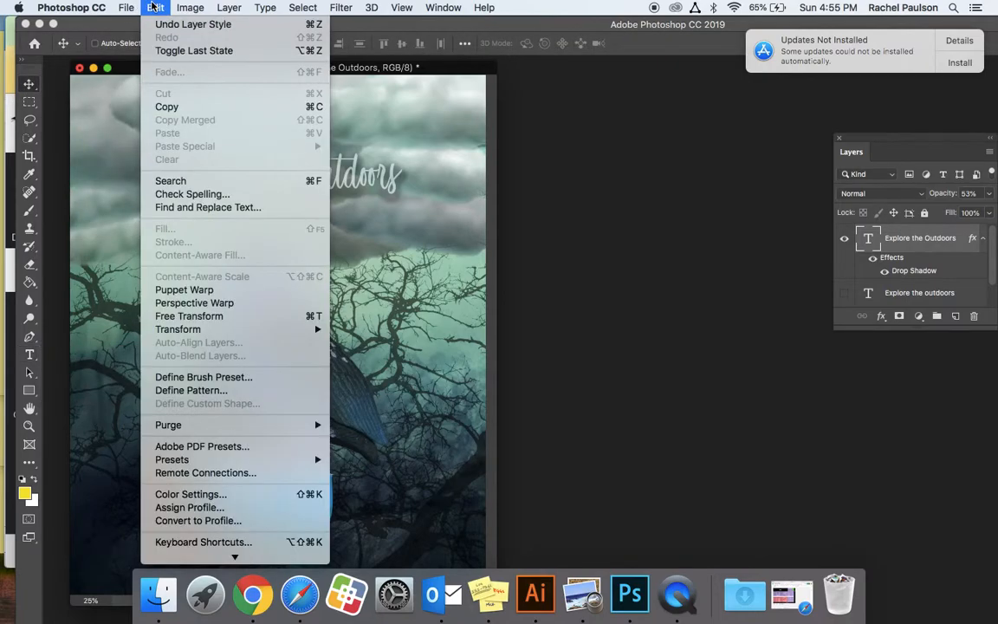
{"action": "mouse_move", "coordinate": [186, 329]}
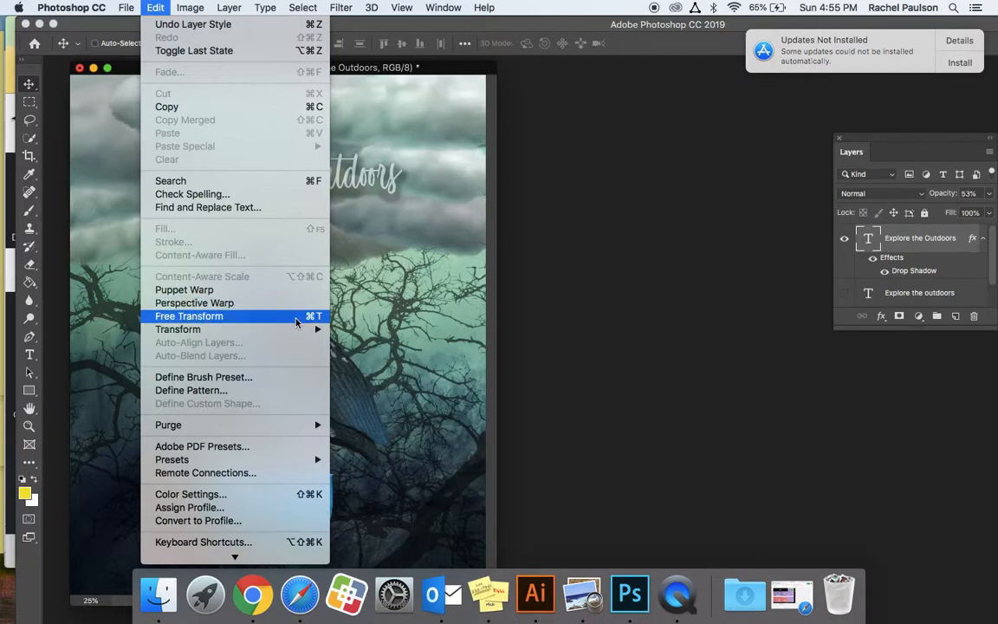
{"action": "mouse_move", "coordinate": [292, 330]}
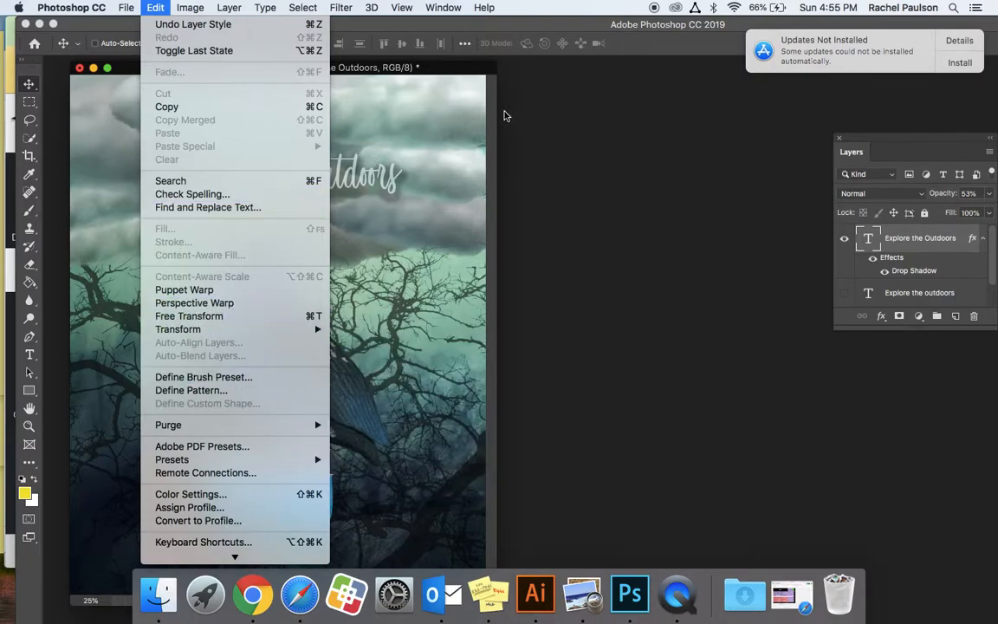
{"action": "left_click", "coordinate": [449, 78]}
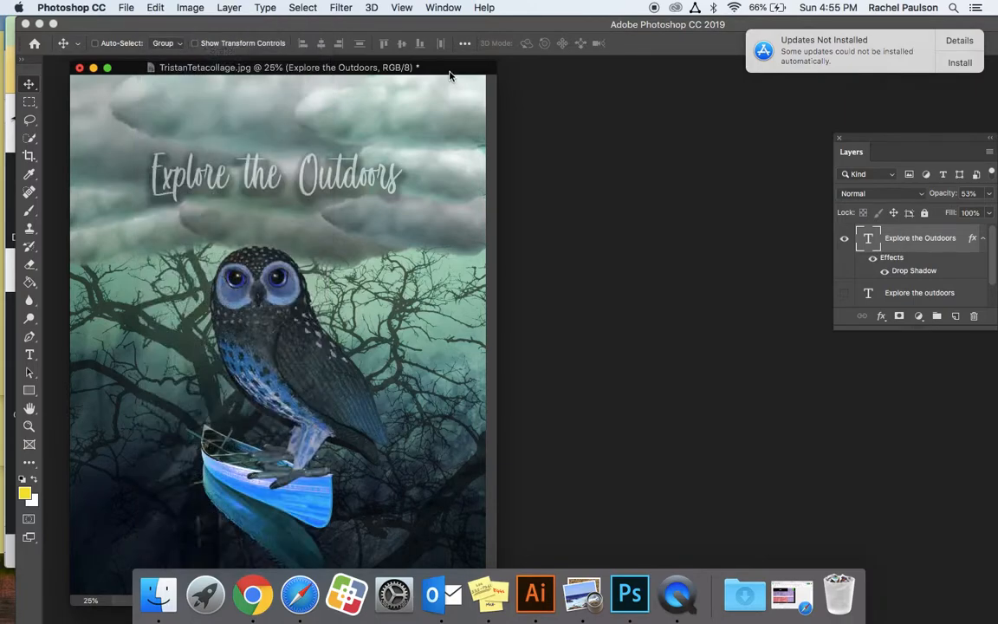
Switch to Illustrator and place the 4.48.01 PM screenshot from the Desktop at the upper-left corner of the blank artboard.
{"action": "left_click", "coordinate": [536, 594]}
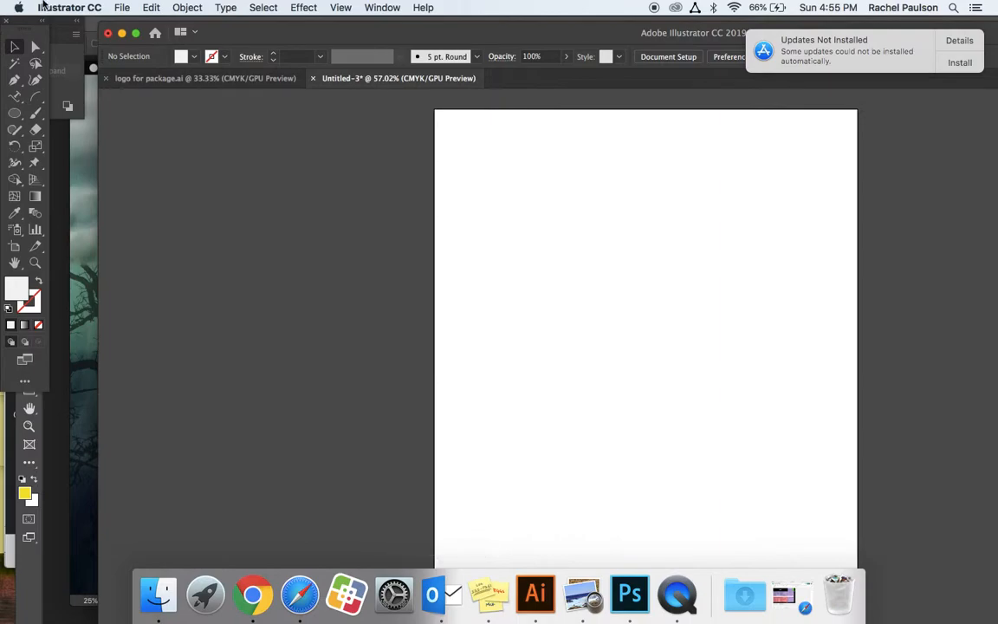
{"action": "left_click", "coordinate": [124, 7]}
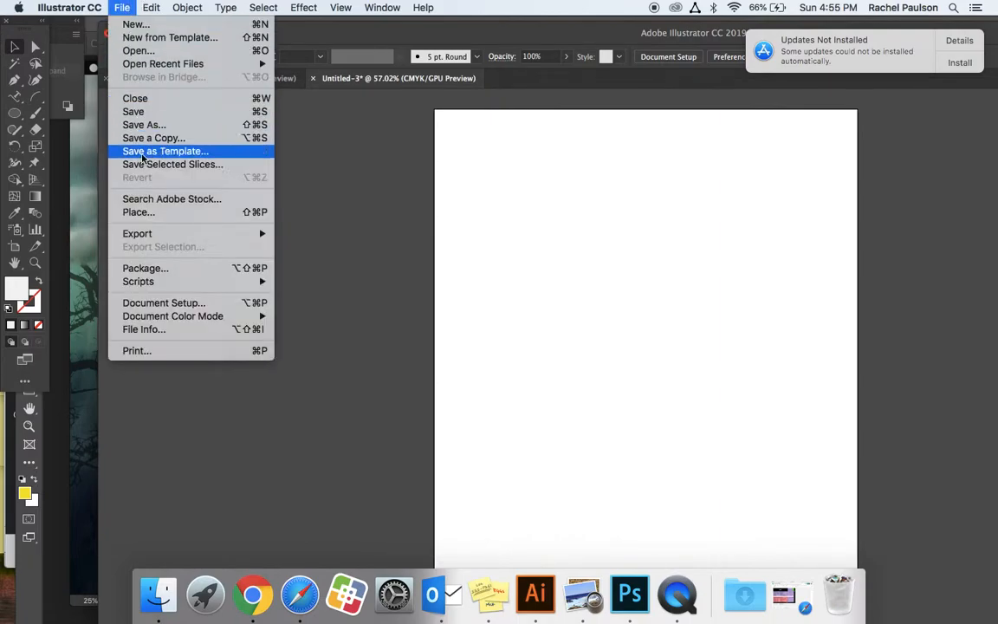
{"action": "left_click", "coordinate": [146, 215]}
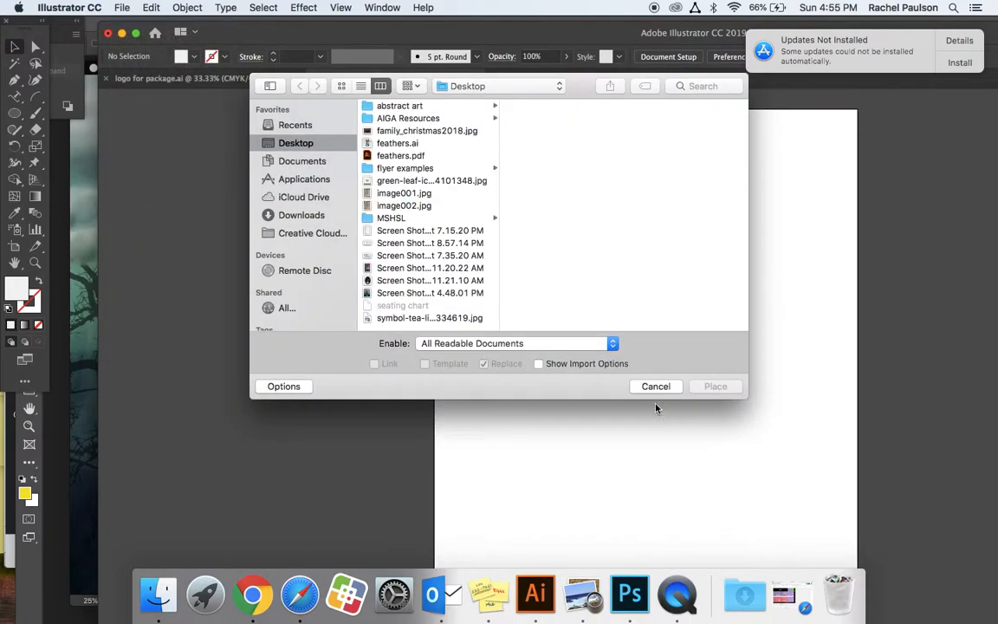
{"action": "double_click", "coordinate": [462, 294]}
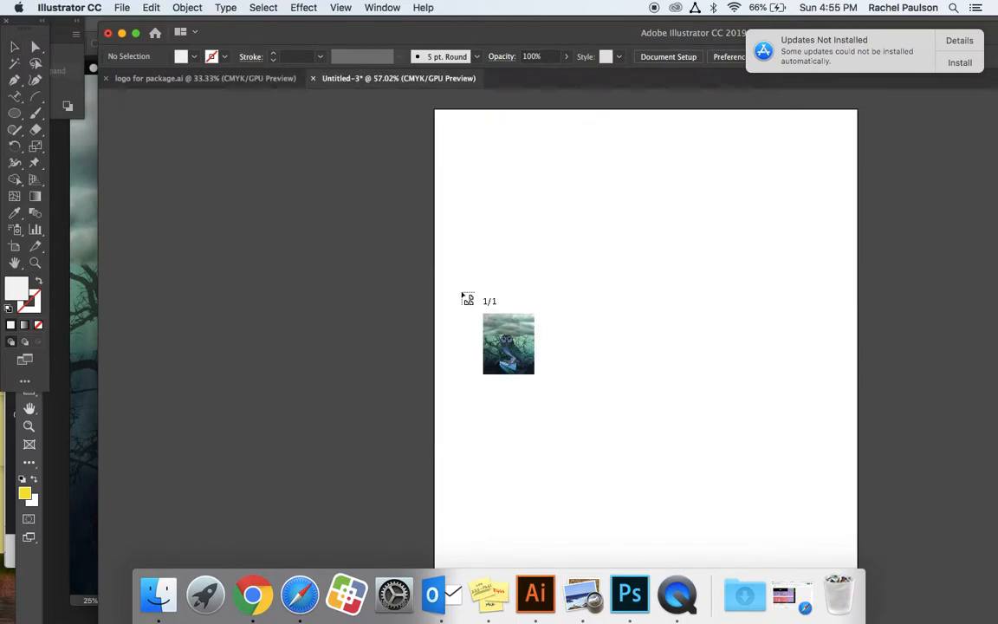
{"action": "left_click", "coordinate": [440, 113]}
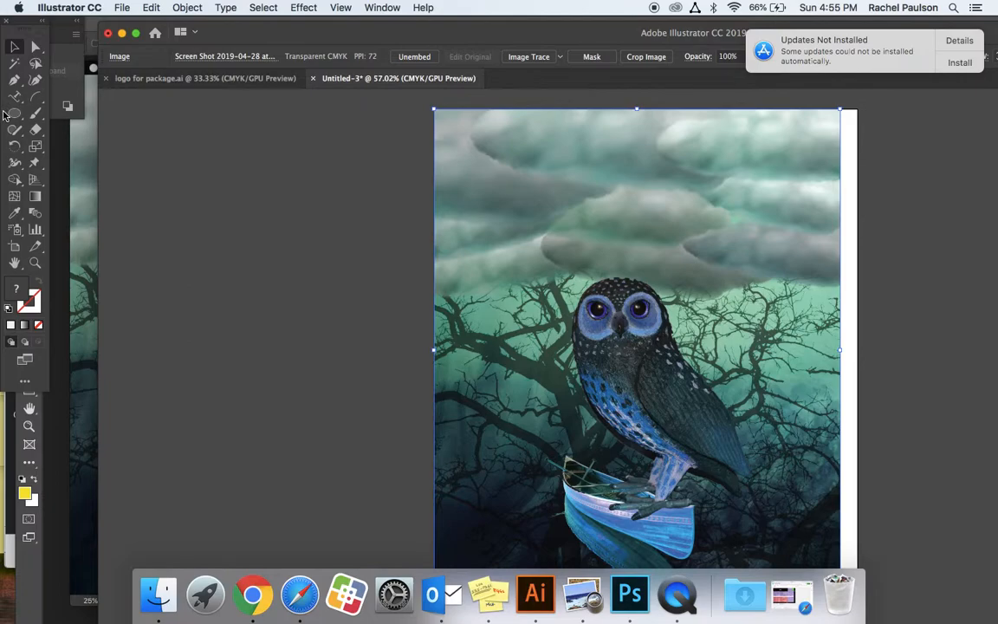
{"action": "left_click", "coordinate": [37, 99]}
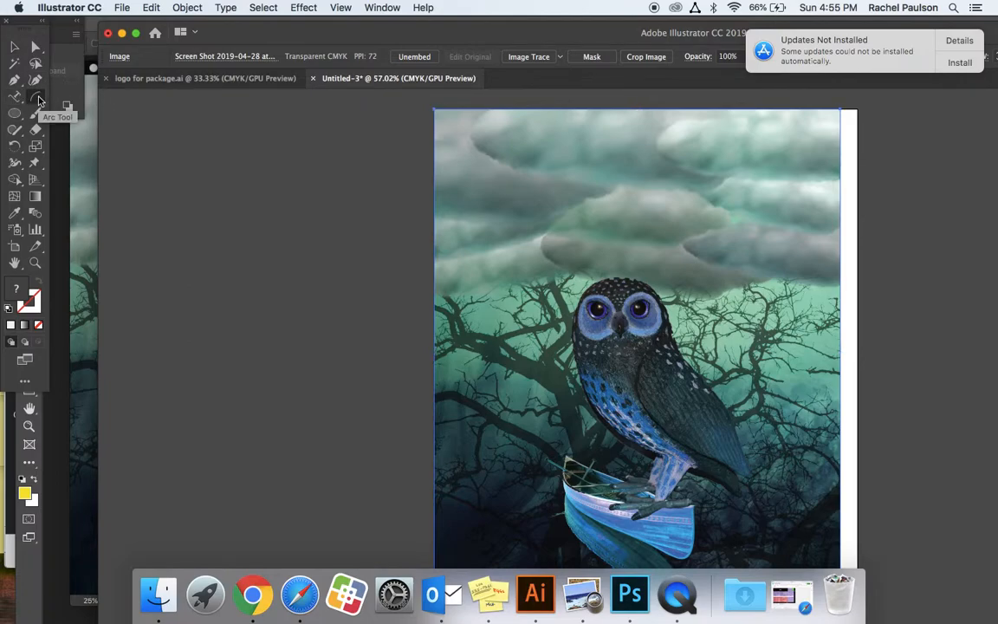
{"action": "left_click_drag", "start_coordinate": [382, 200], "coordinate": [214, 256]}
{"action": "key", "text": "ctrl+z"}
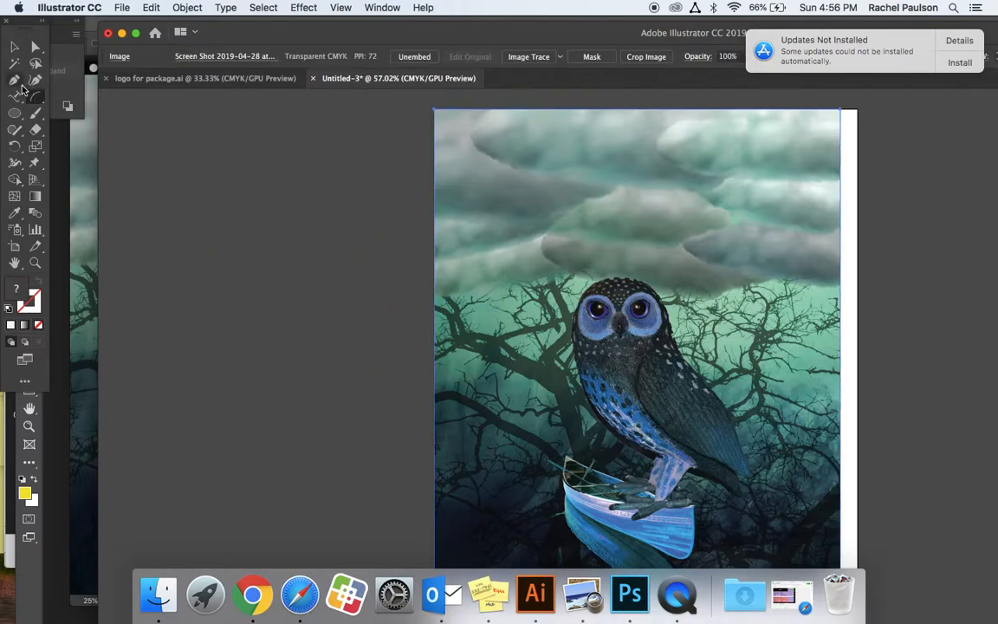
Draw an S-shaped open path with the Pen tool from the owl's legs up along its back-facing edge beside the head into the clouds.
{"action": "left_click", "coordinate": [36, 98]}
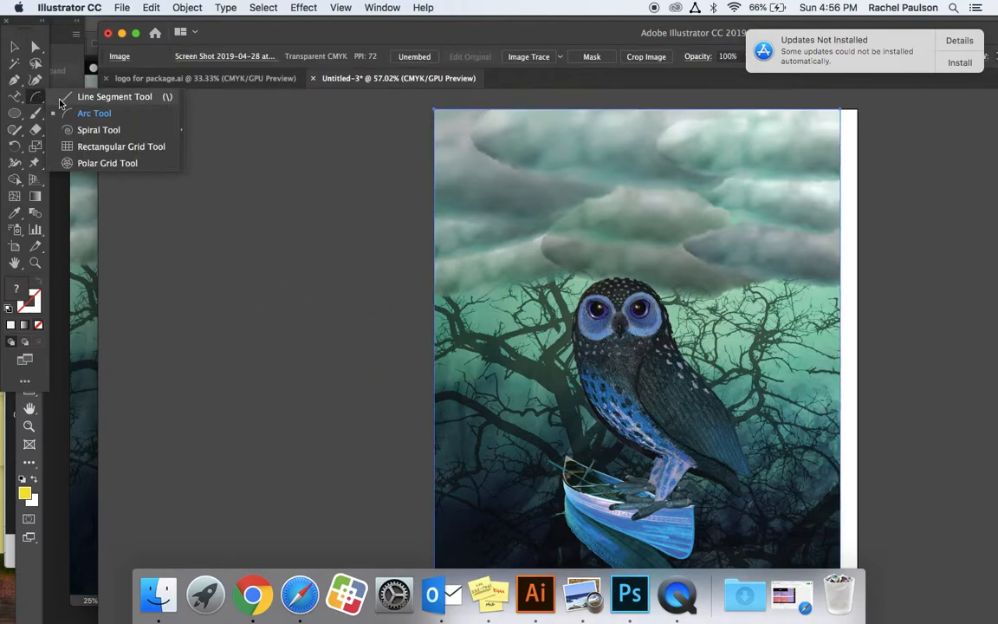
{"action": "left_click", "coordinate": [14, 82]}
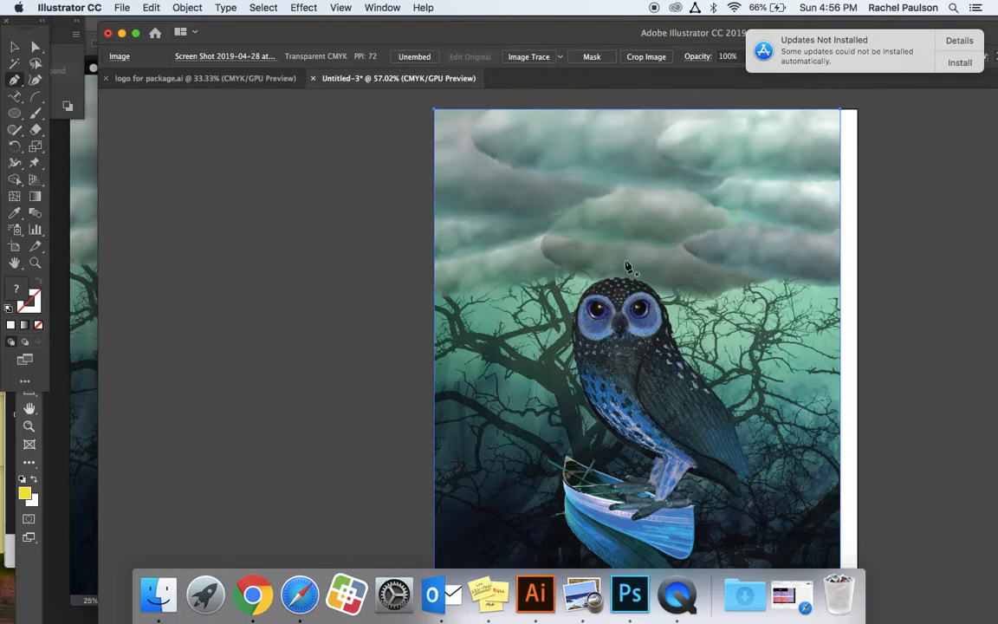
{"action": "left_click", "coordinate": [645, 466]}
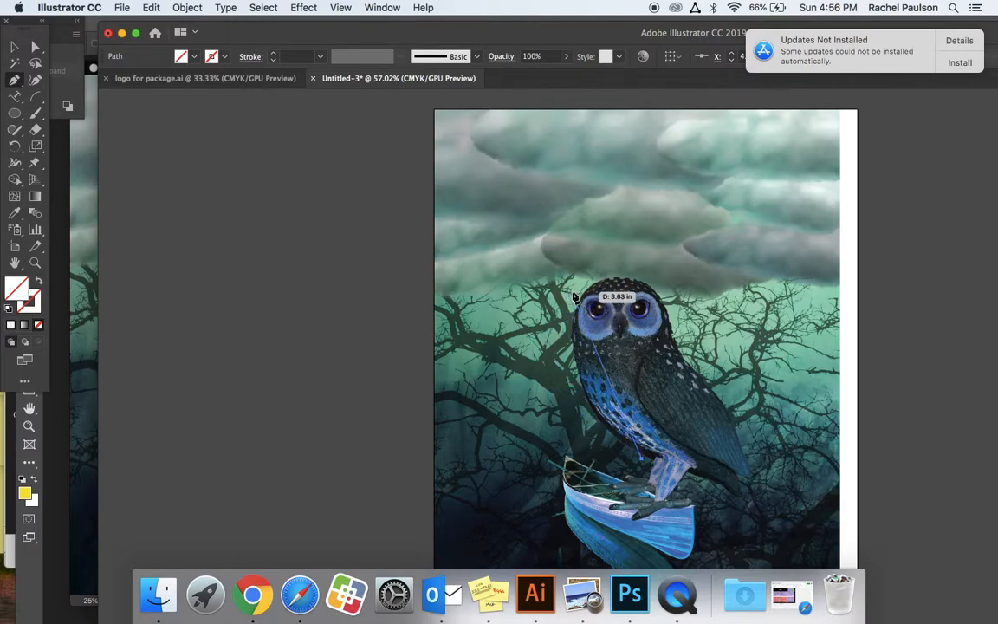
{"action": "left_click_drag", "start_coordinate": [574, 297], "coordinate": [615, 171]}
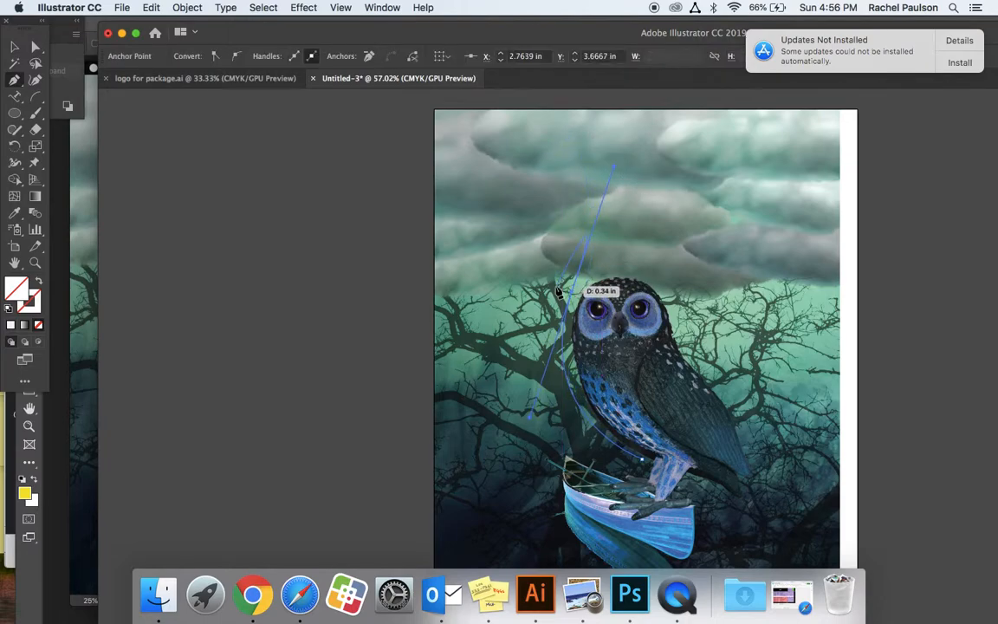
{"action": "left_click_drag", "start_coordinate": [570, 297], "coordinate": [519, 124]}
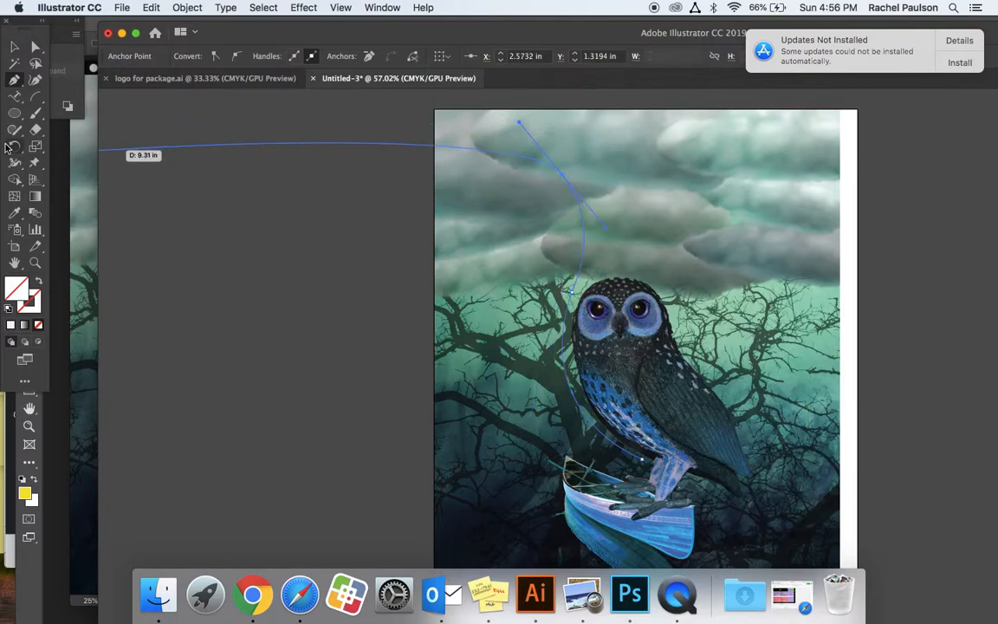
Add type on the curved path beside the owl reading "Explore the outdoors".
{"action": "left_click", "coordinate": [15, 96]}
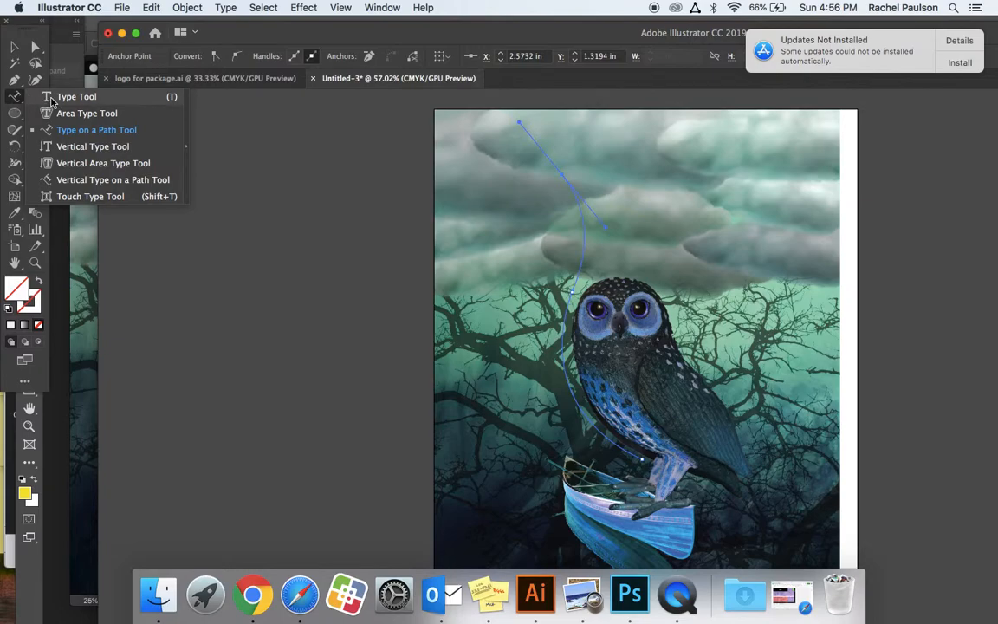
{"action": "left_click", "coordinate": [55, 129]}
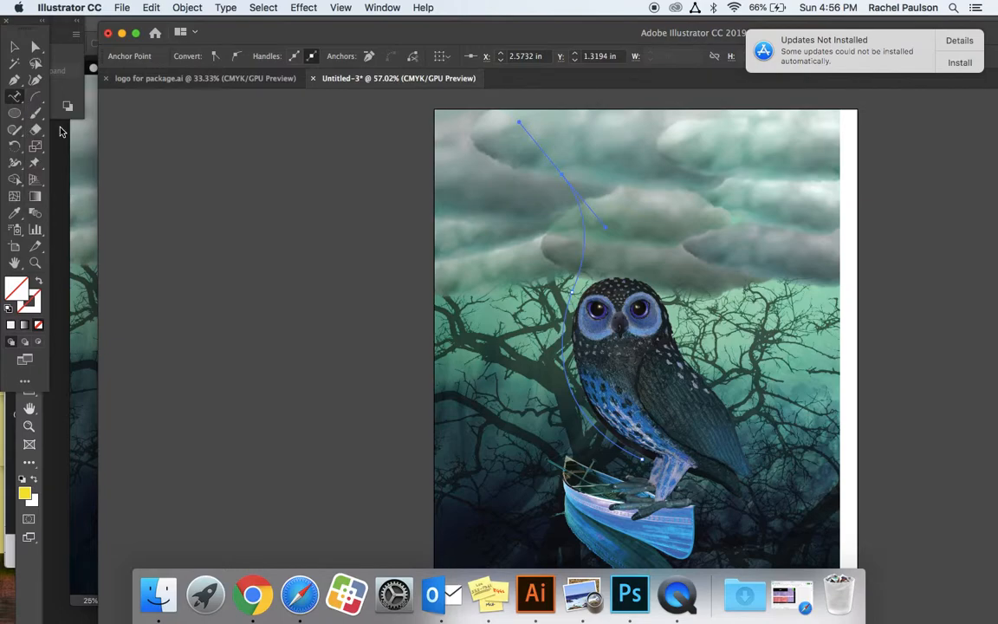
{"action": "left_click", "coordinate": [565, 403]}
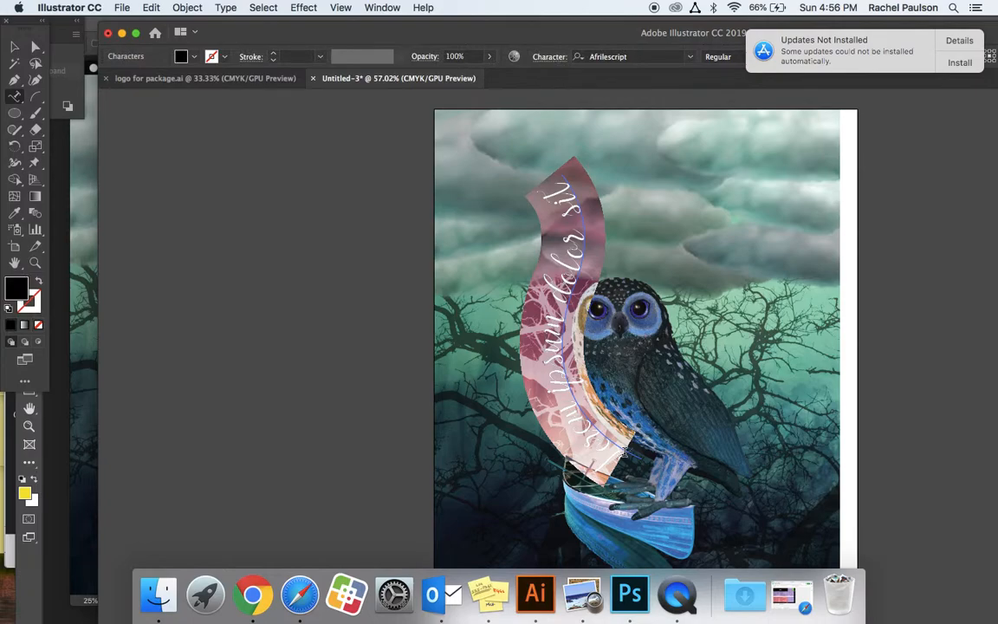
{"action": "type", "text": "anythin"}
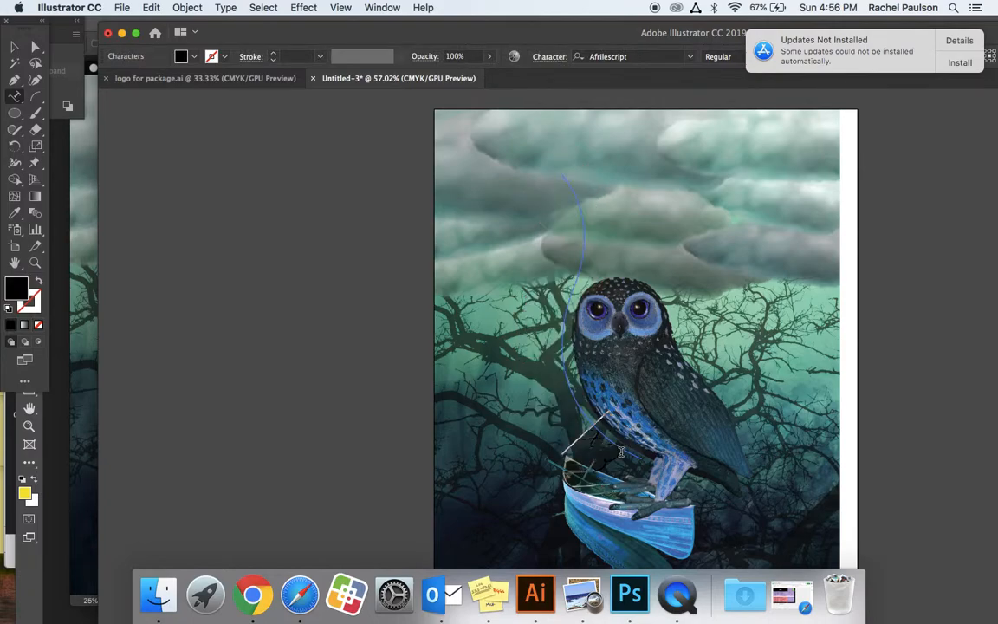
{"action": "type", "text": "g where the"}
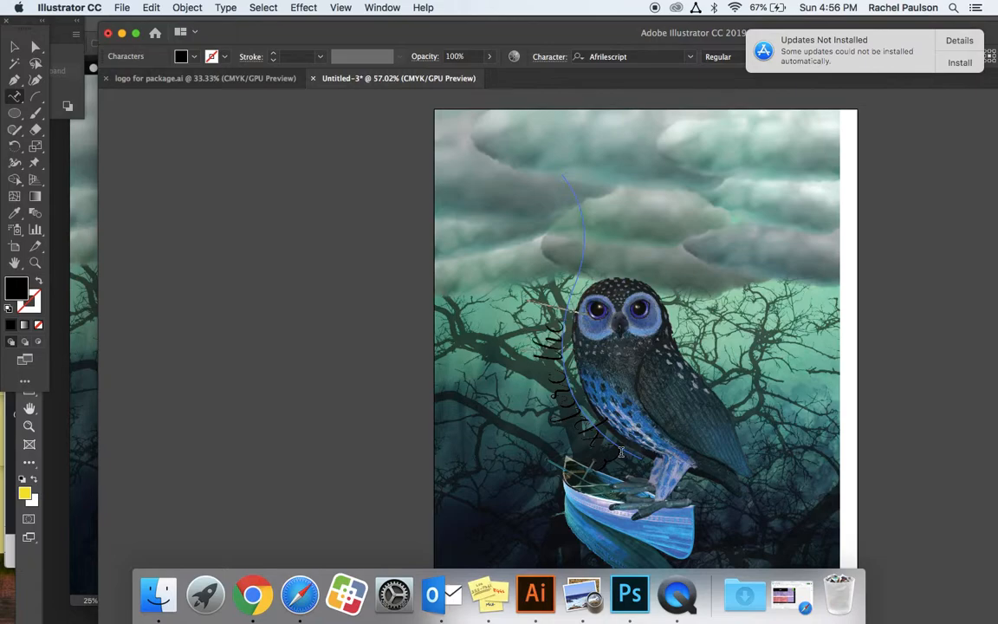
{"action": "key", "text": "BackSpace"}
{"action": "type", "text": "outdoors"}
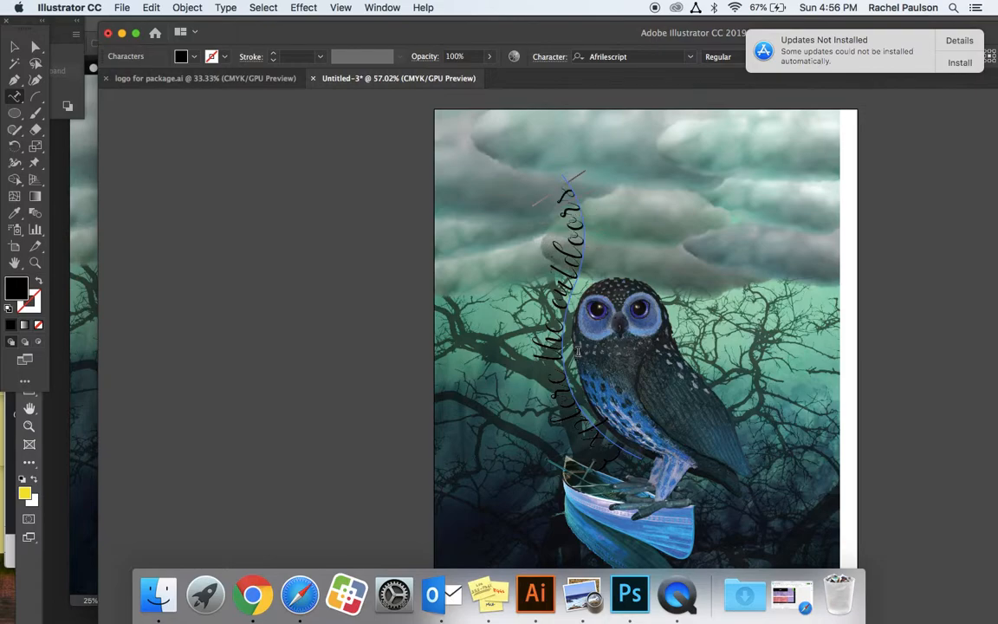
Give the curved "Explore the outdoors" text a white fill and no stroke, then deselect it.
{"action": "left_click_drag", "start_coordinate": [515, 165], "coordinate": [677, 476]}
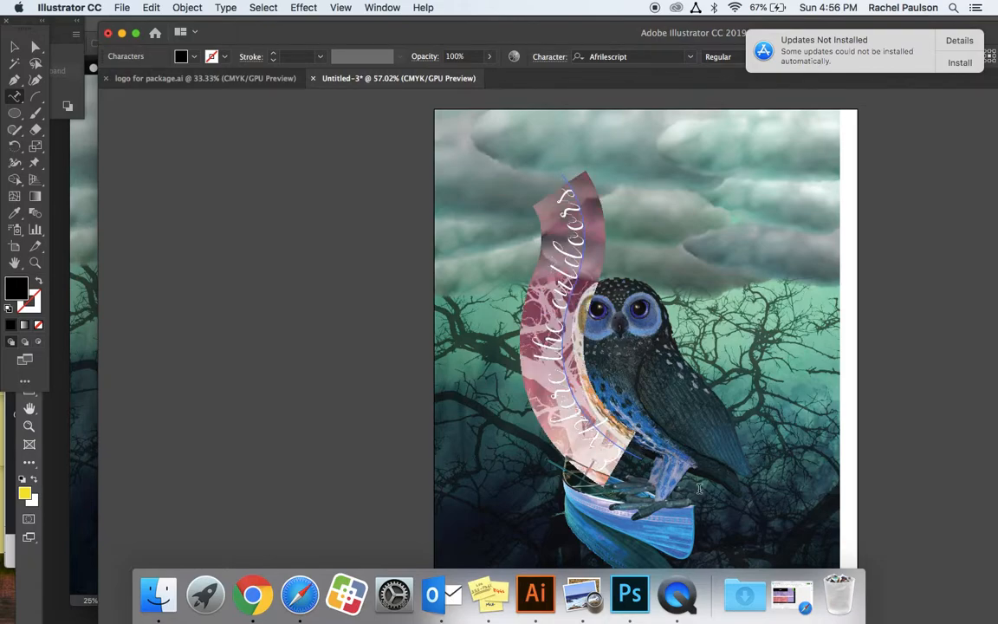
{"action": "left_click", "coordinate": [8, 308]}
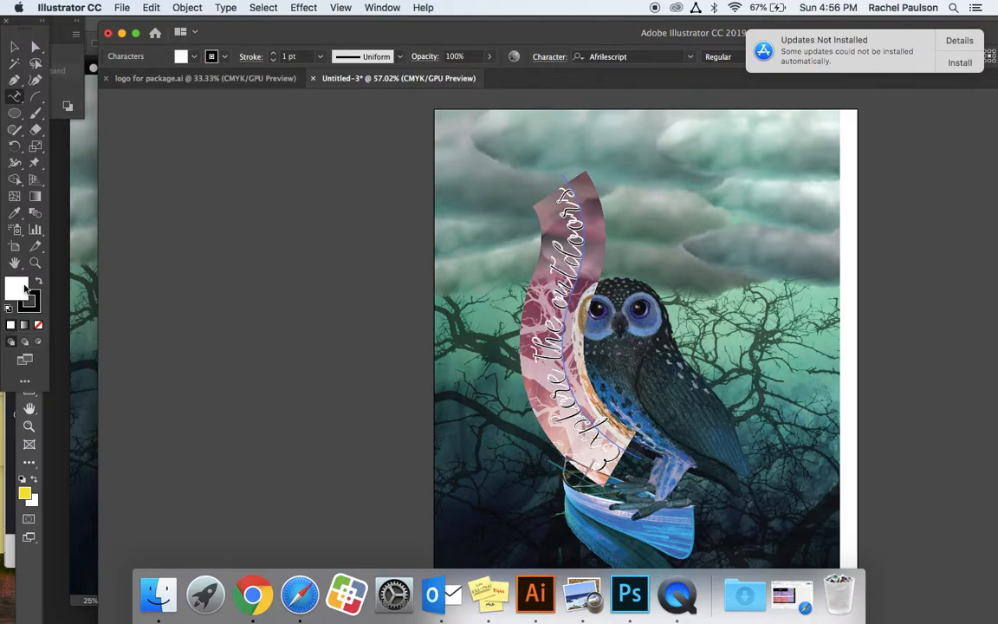
{"action": "left_click", "coordinate": [38, 308]}
{"action": "left_click", "coordinate": [39, 325]}
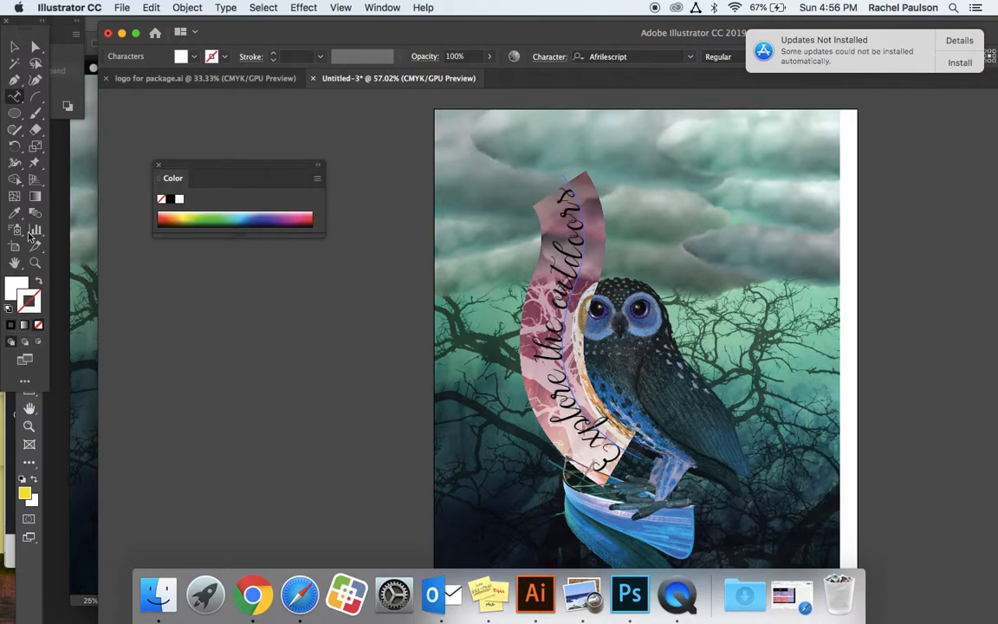
{"action": "left_click", "coordinate": [14, 47]}
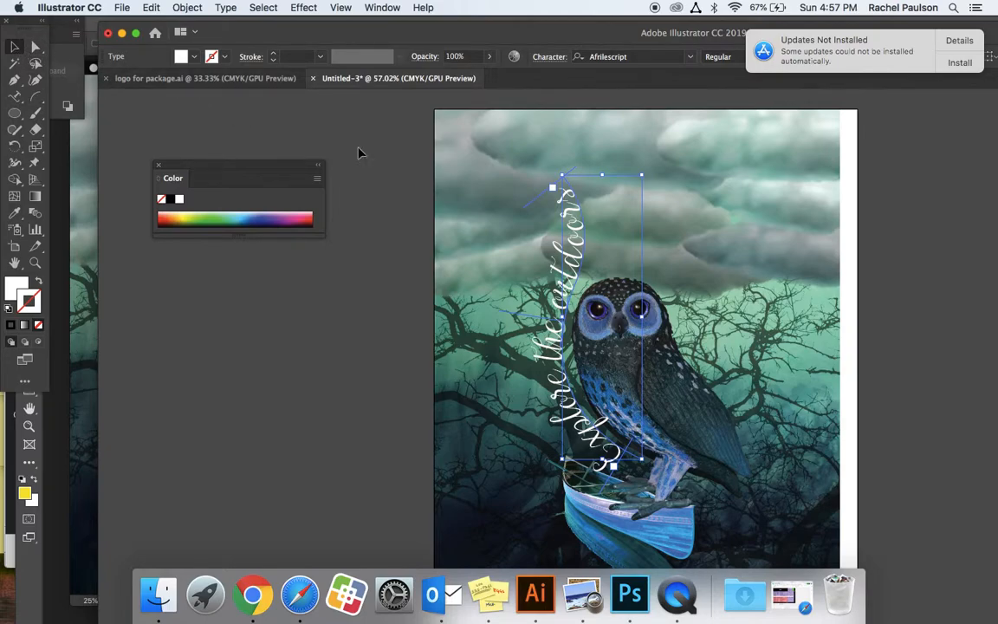
{"action": "left_click", "coordinate": [401, 238]}
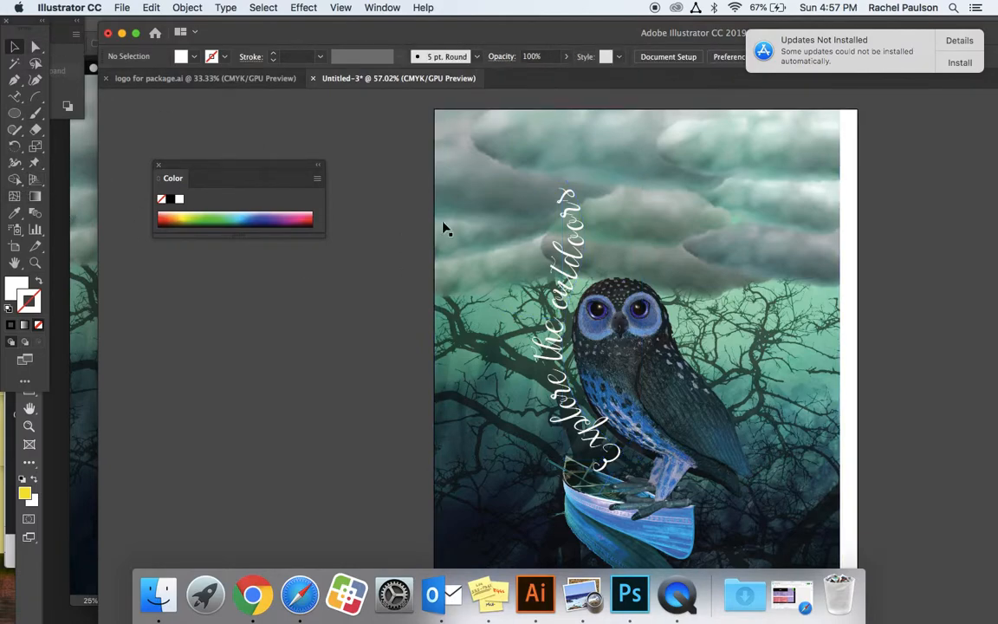
Bring the curved text into the Photoshop collage, place it along the owl's curved front, and hide the horizontal "Explore the Outdoors" text layer.
{"action": "left_click_drag", "start_coordinate": [523, 298], "coordinate": [66, 268]}
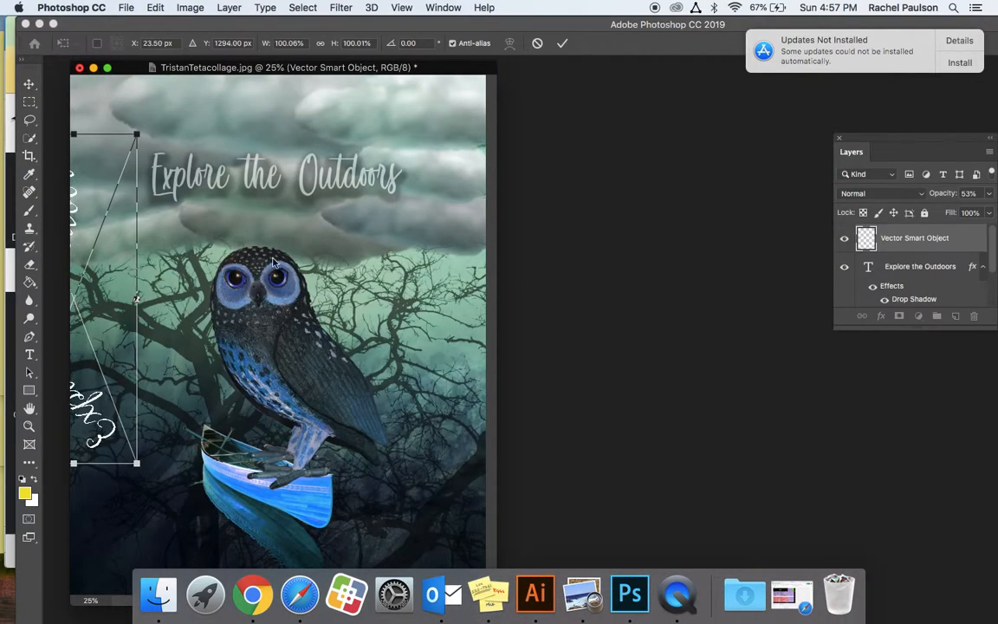
{"action": "left_click_drag", "start_coordinate": [137, 299], "coordinate": [236, 405]}
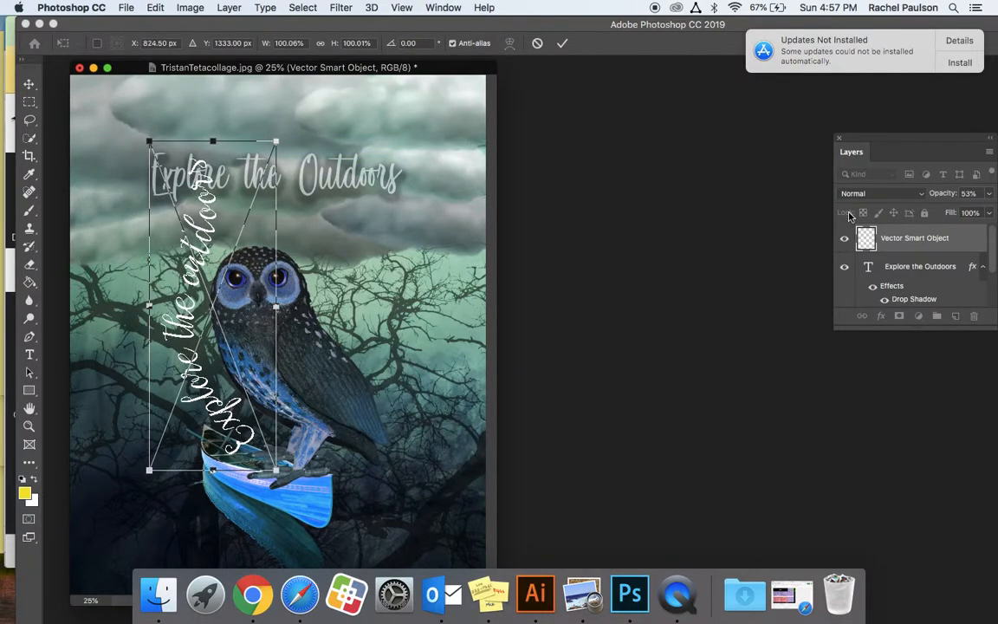
{"action": "key", "text": "Return"}
{"action": "left_click", "coordinate": [844, 267]}
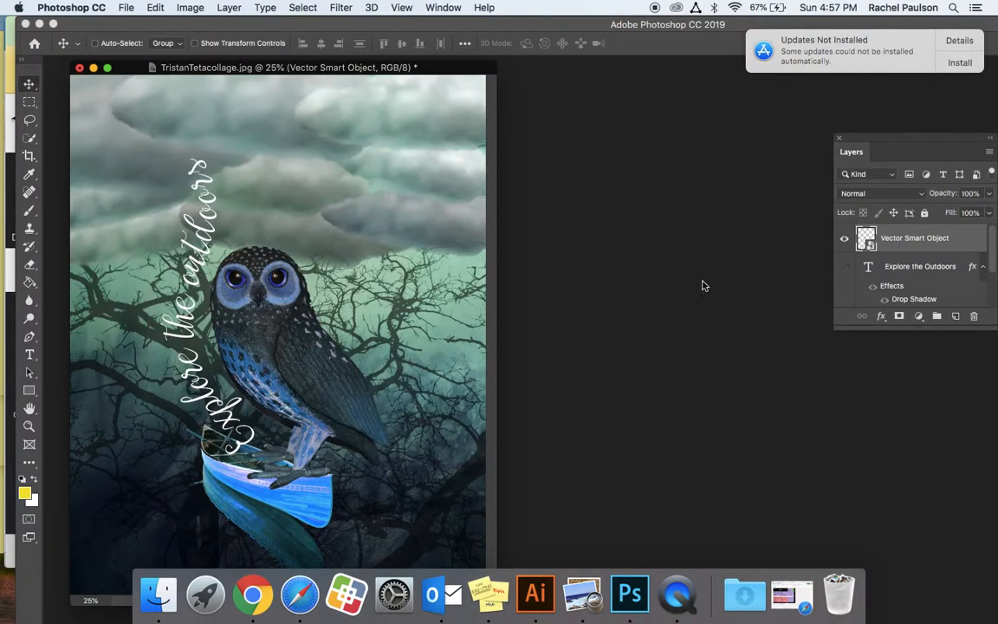